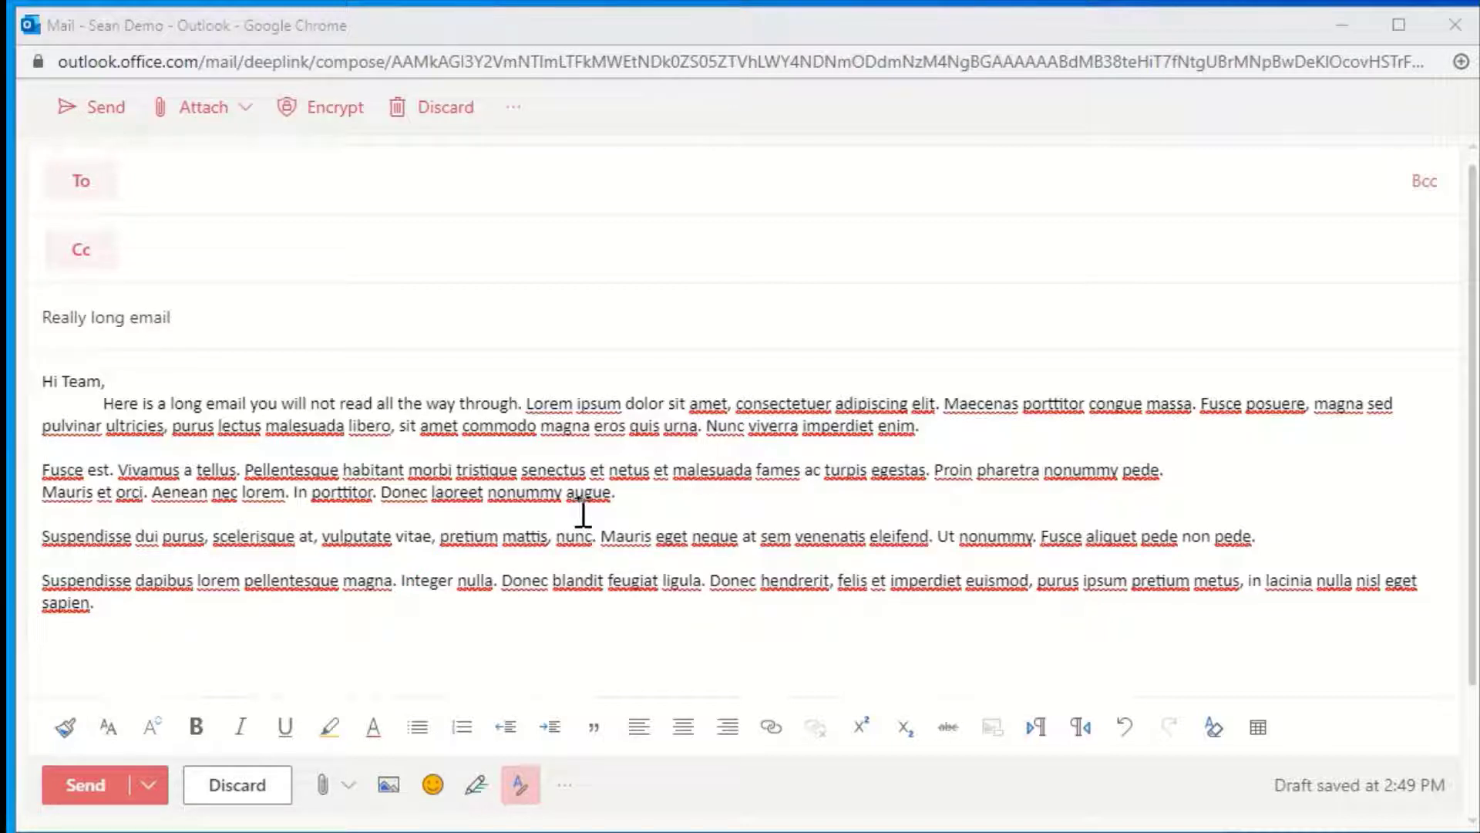
pyautogui.click(648, 494)
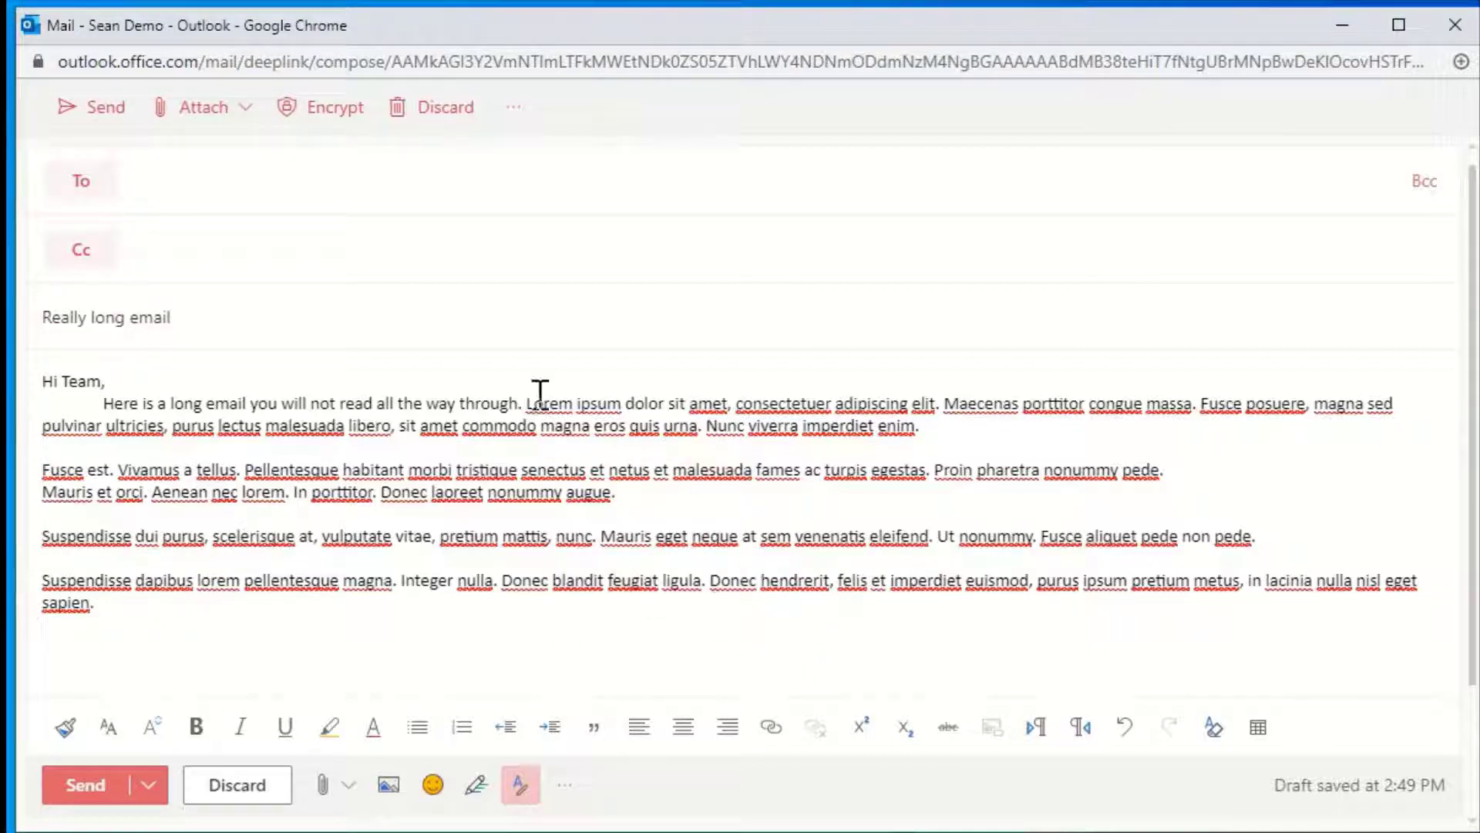
pyautogui.click(1273, 550)
pyautogui.press('Return')
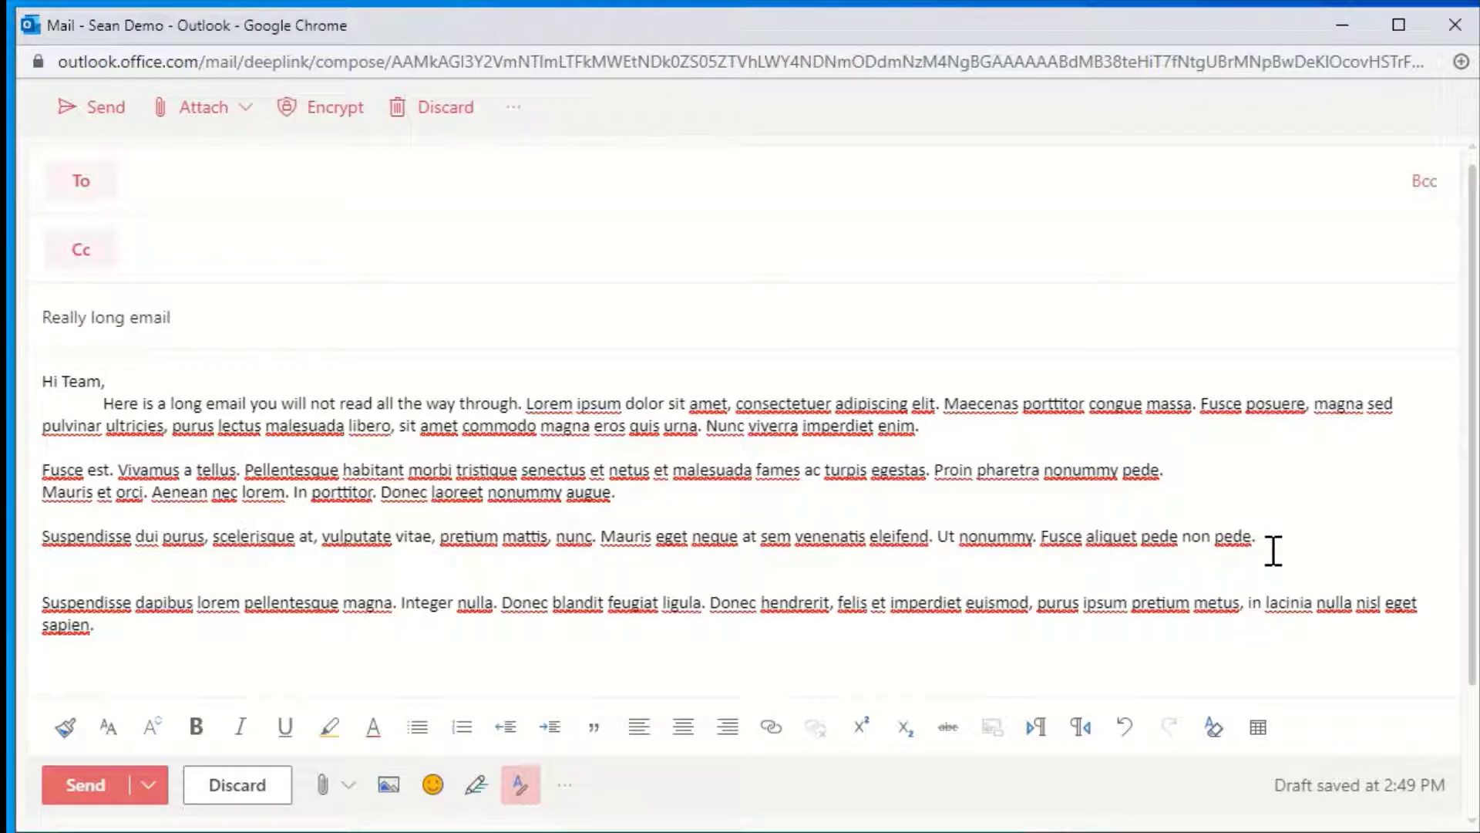
pyautogui.write('@')
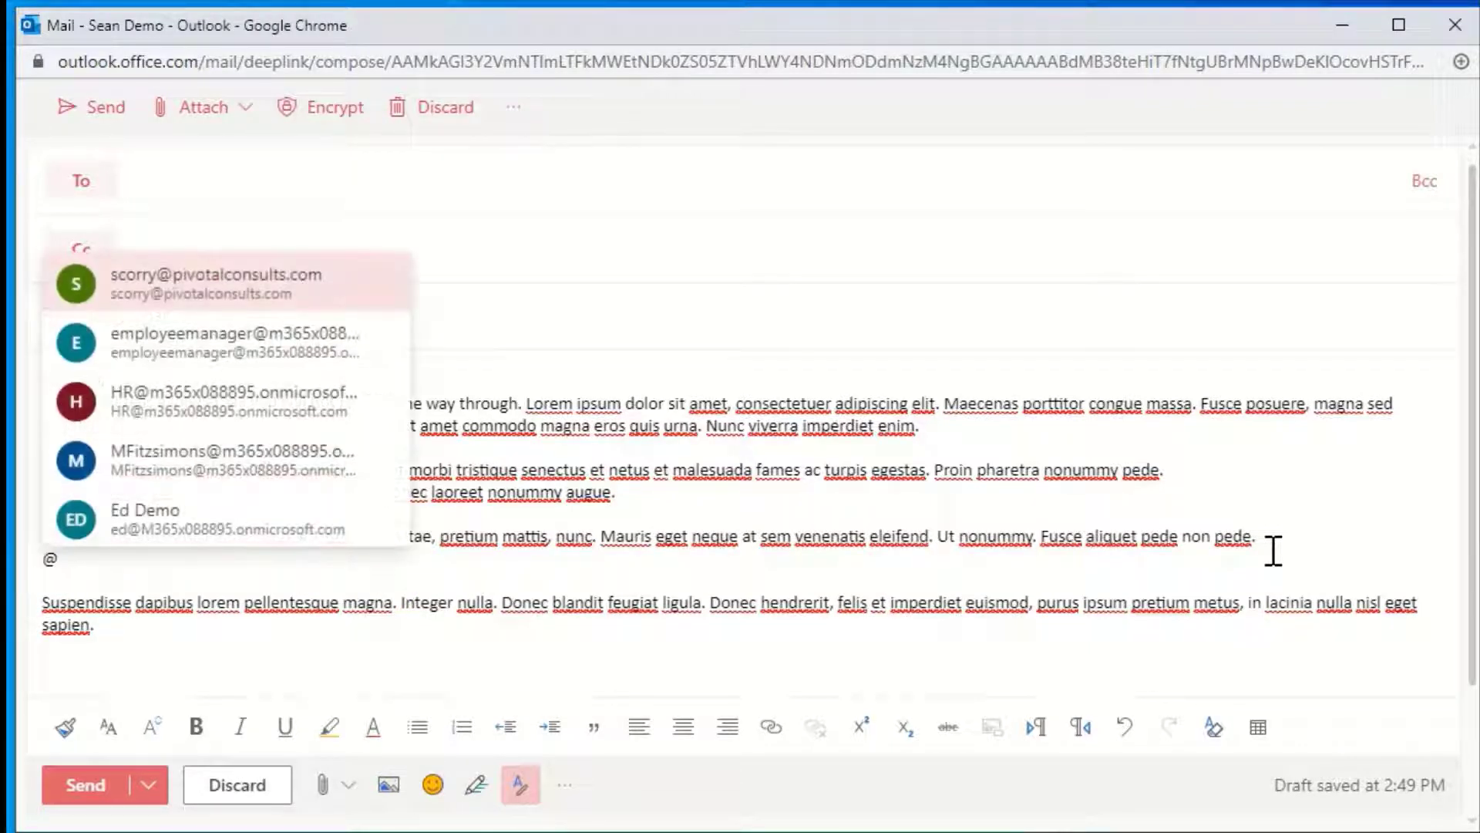
pyautogui.write('diego')
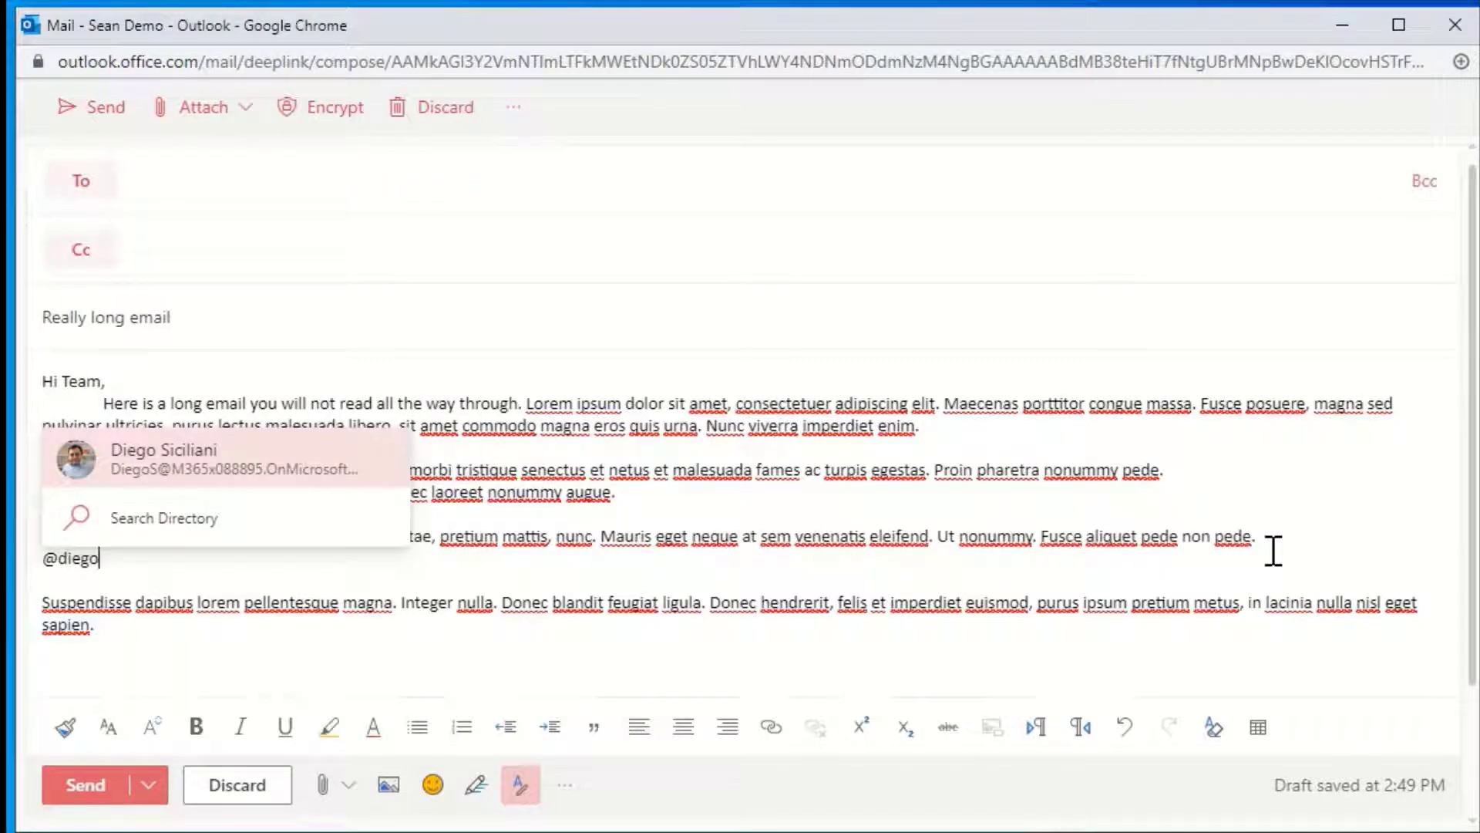
pyautogui.press('Return')
pyautogui.write('- -')
pyautogui.write('Make sure to adjust project schedule and revise status reports by Friday.')
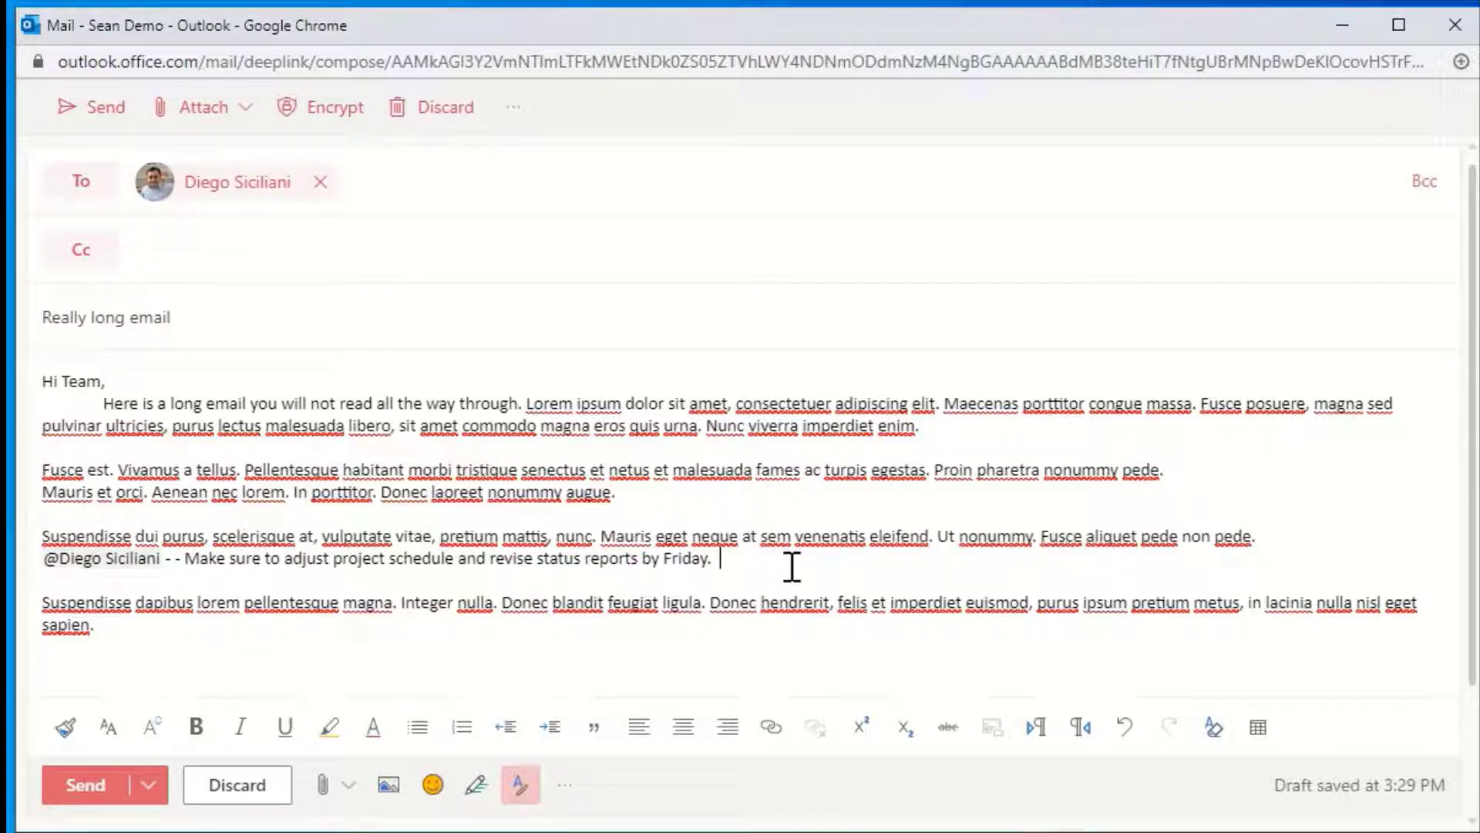
pyautogui.press('Return')
pyautogui.press('Return')
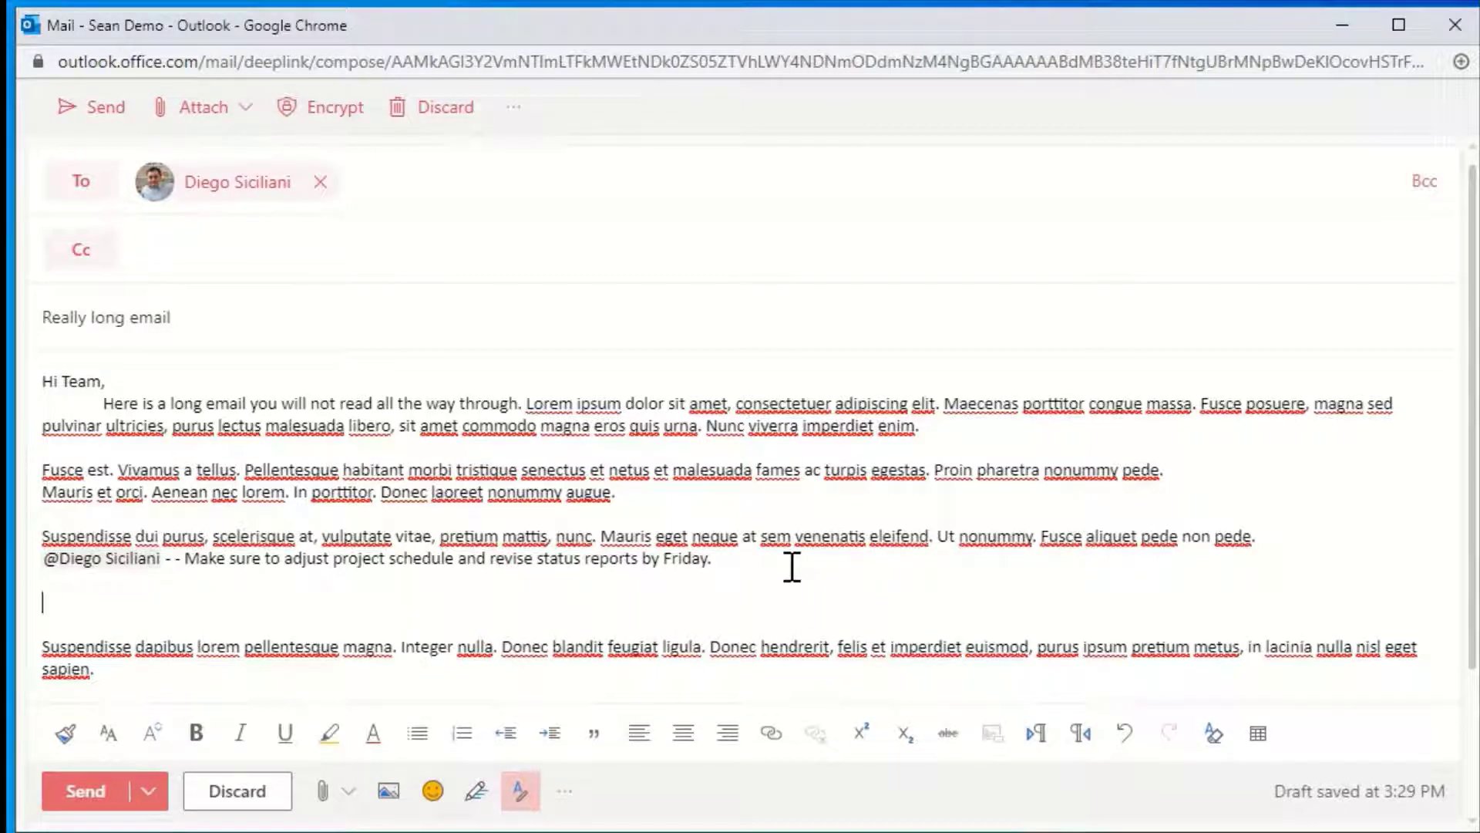
pyautogui.write('@')
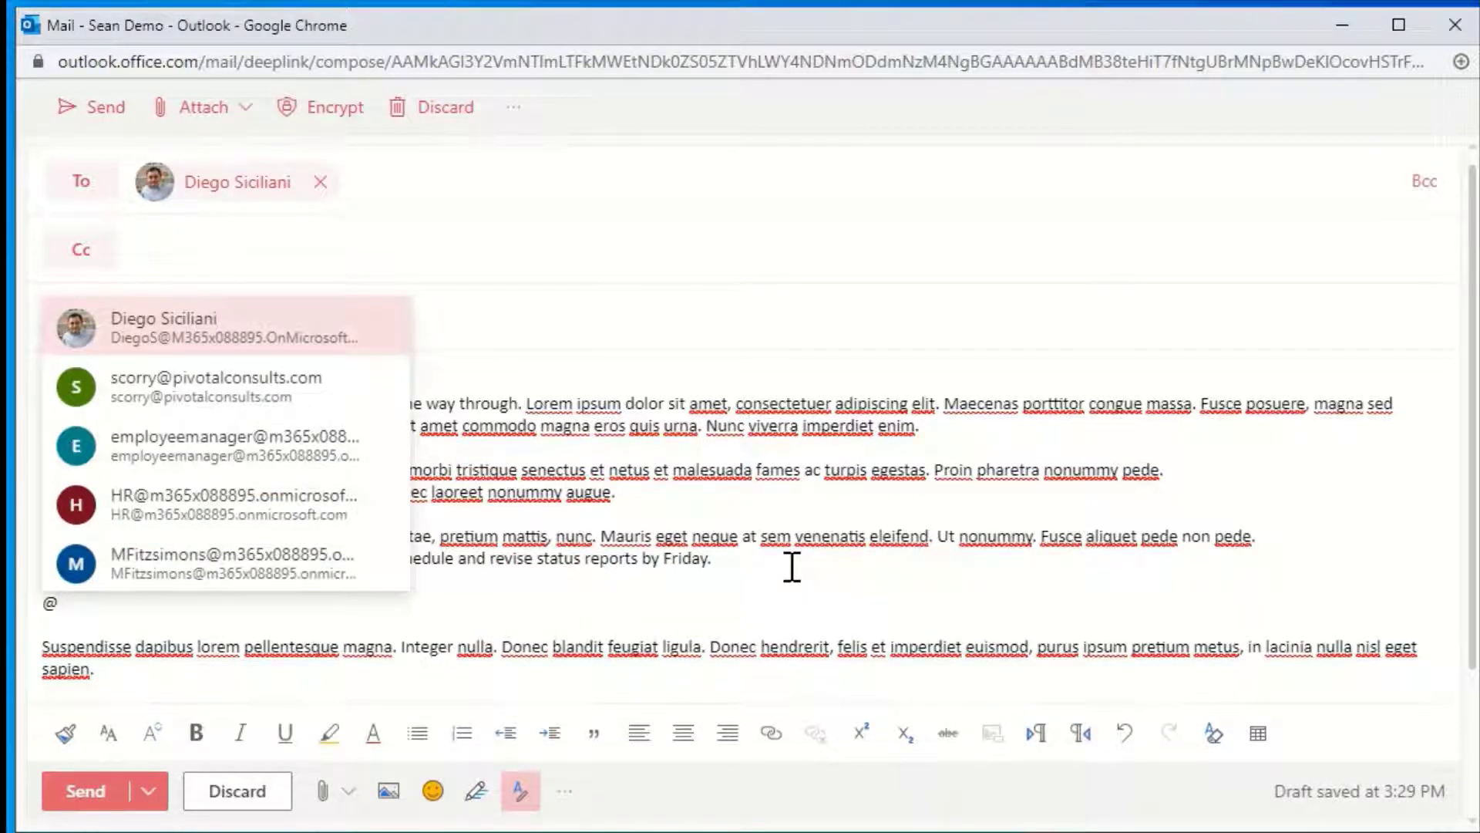
pyautogui.write('jon')
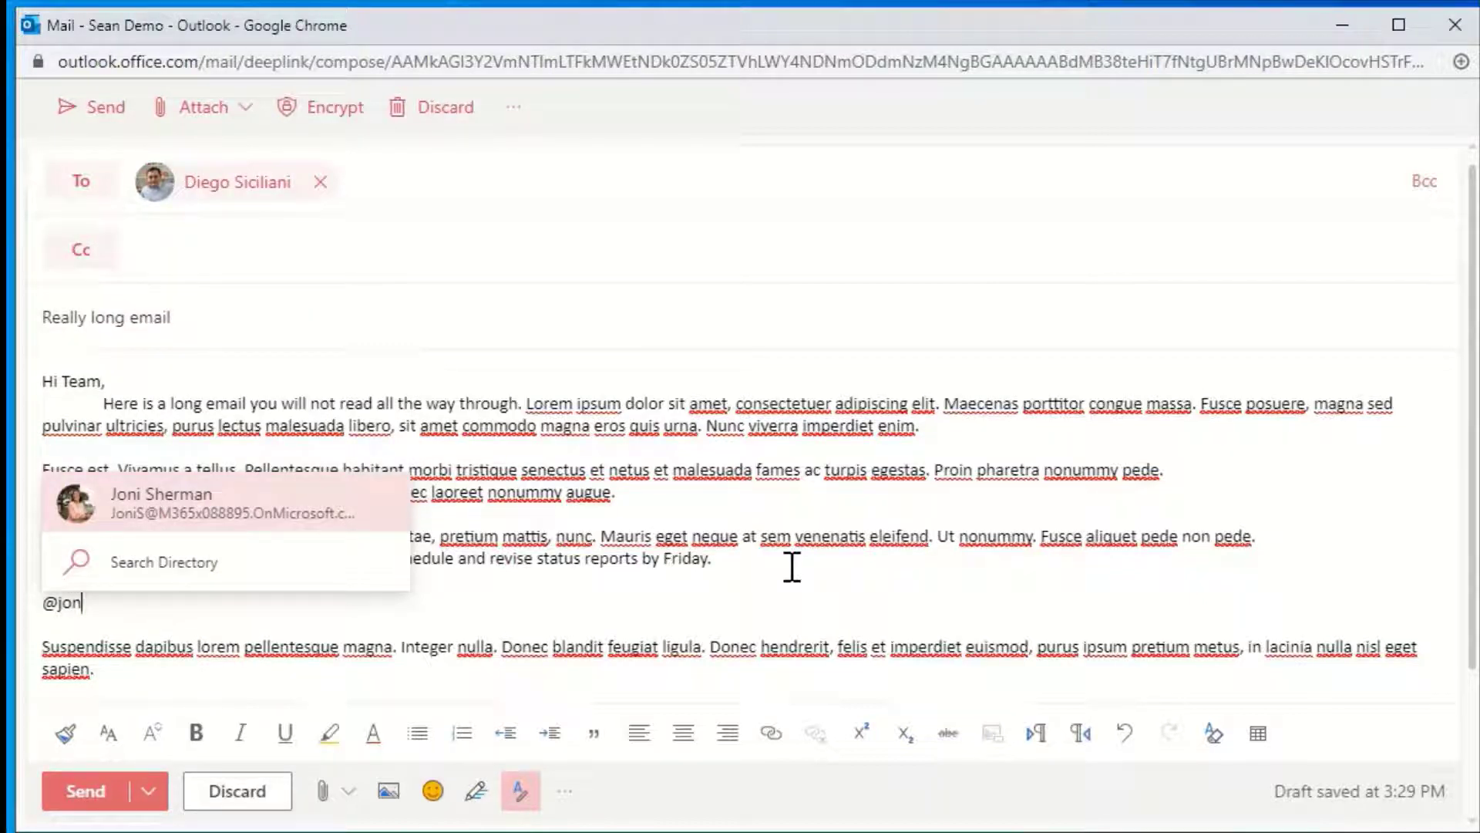
pyautogui.press('Return')
pyautogui.write('- Please update the ')
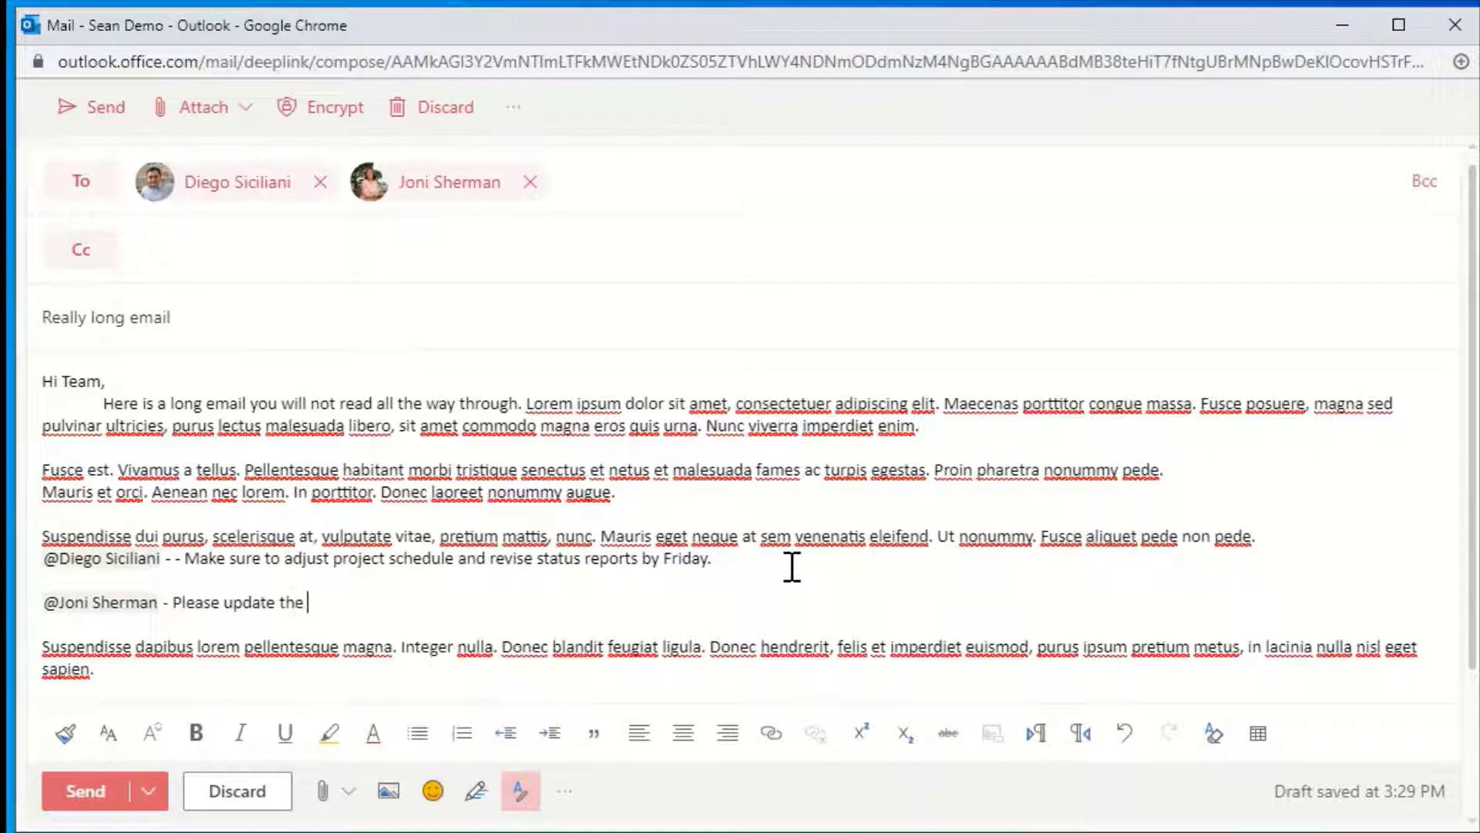
pyautogui.write('budget.')
pyautogui.press('Return')
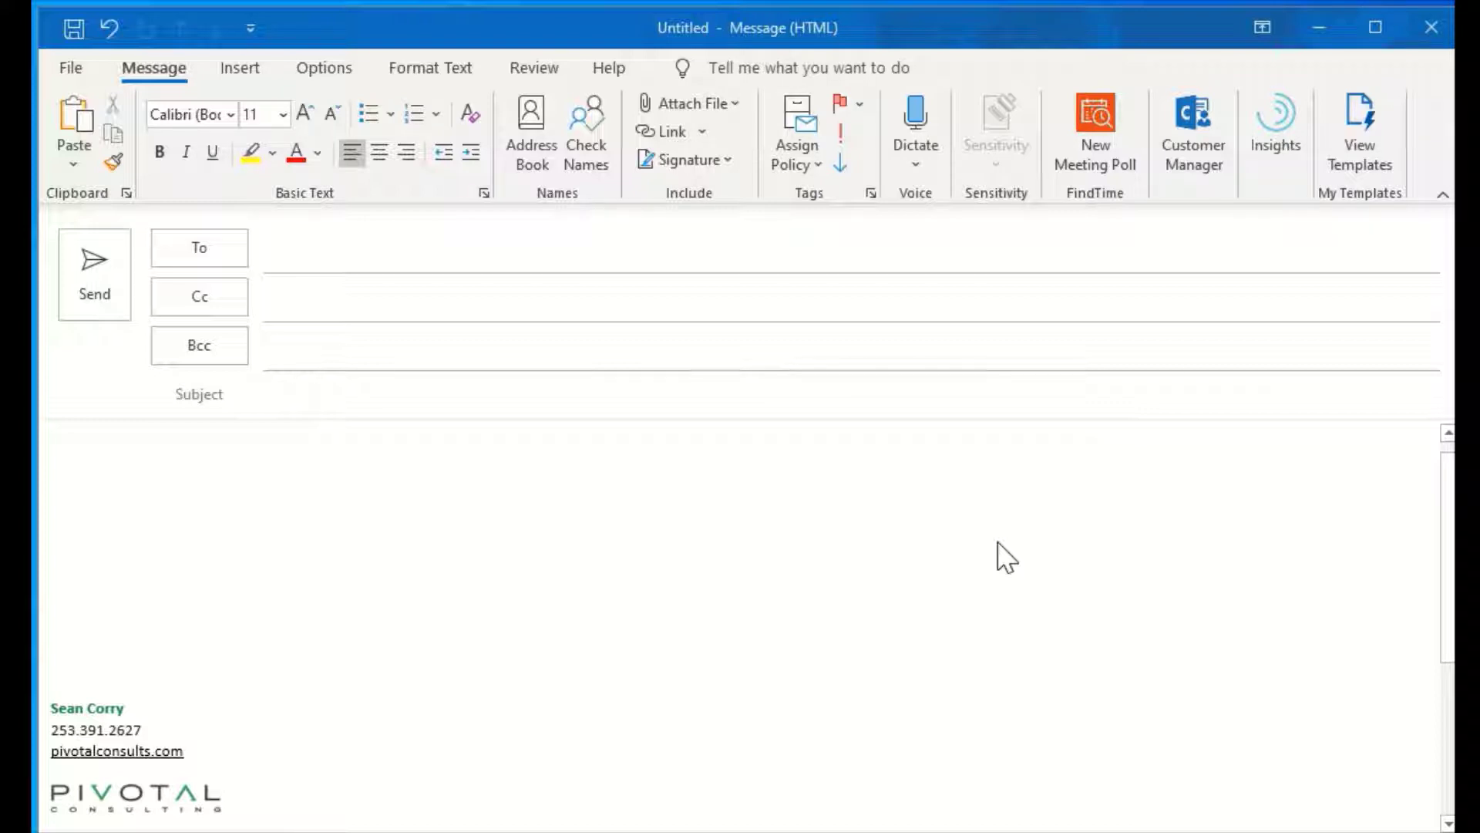
# Paste 'The capital of France is' into the body and Smart Lookup it, finding Paris
pyautogui.click(326, 478)
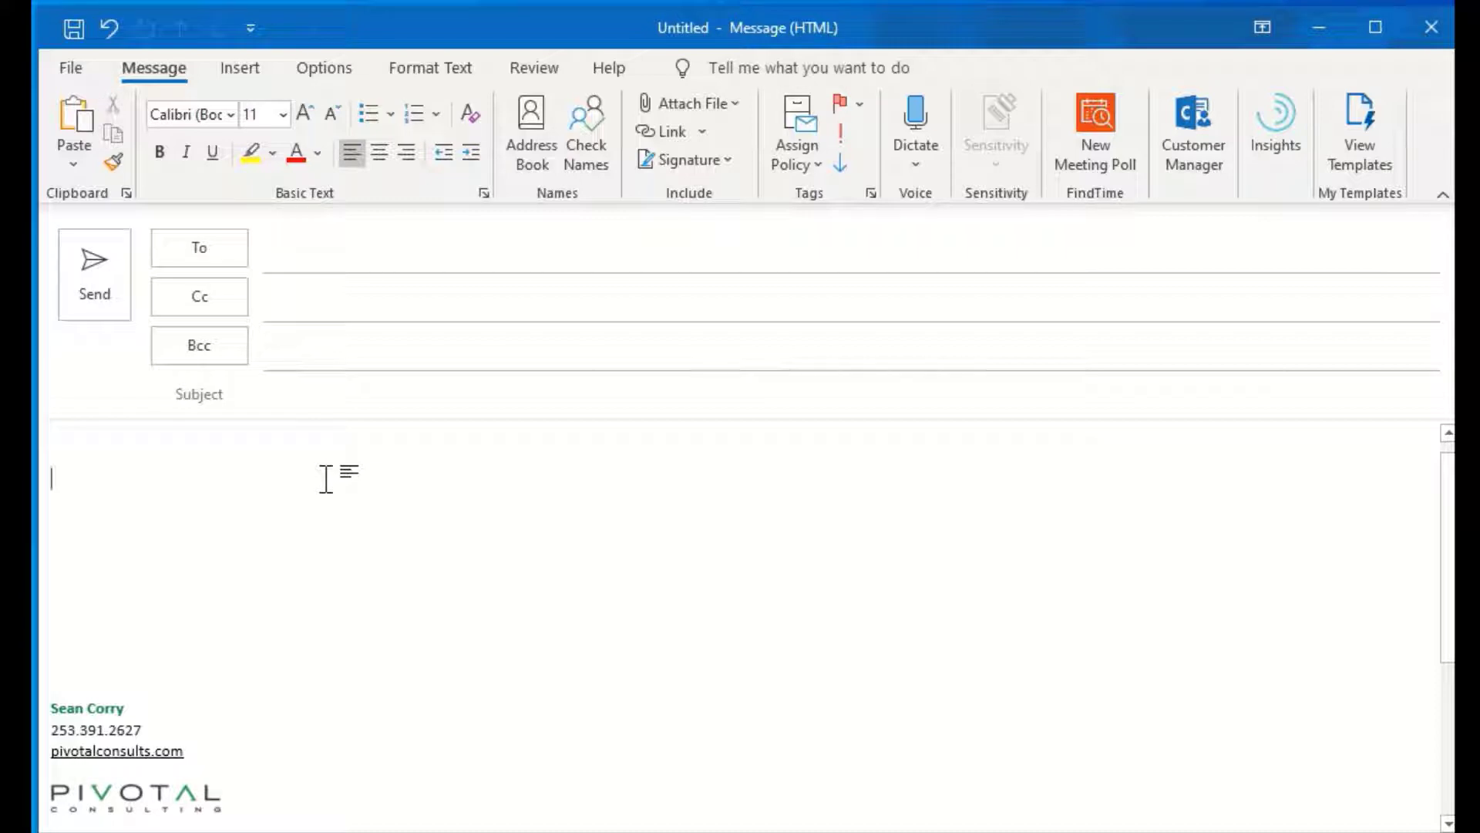
pyautogui.write('The capital of France is')
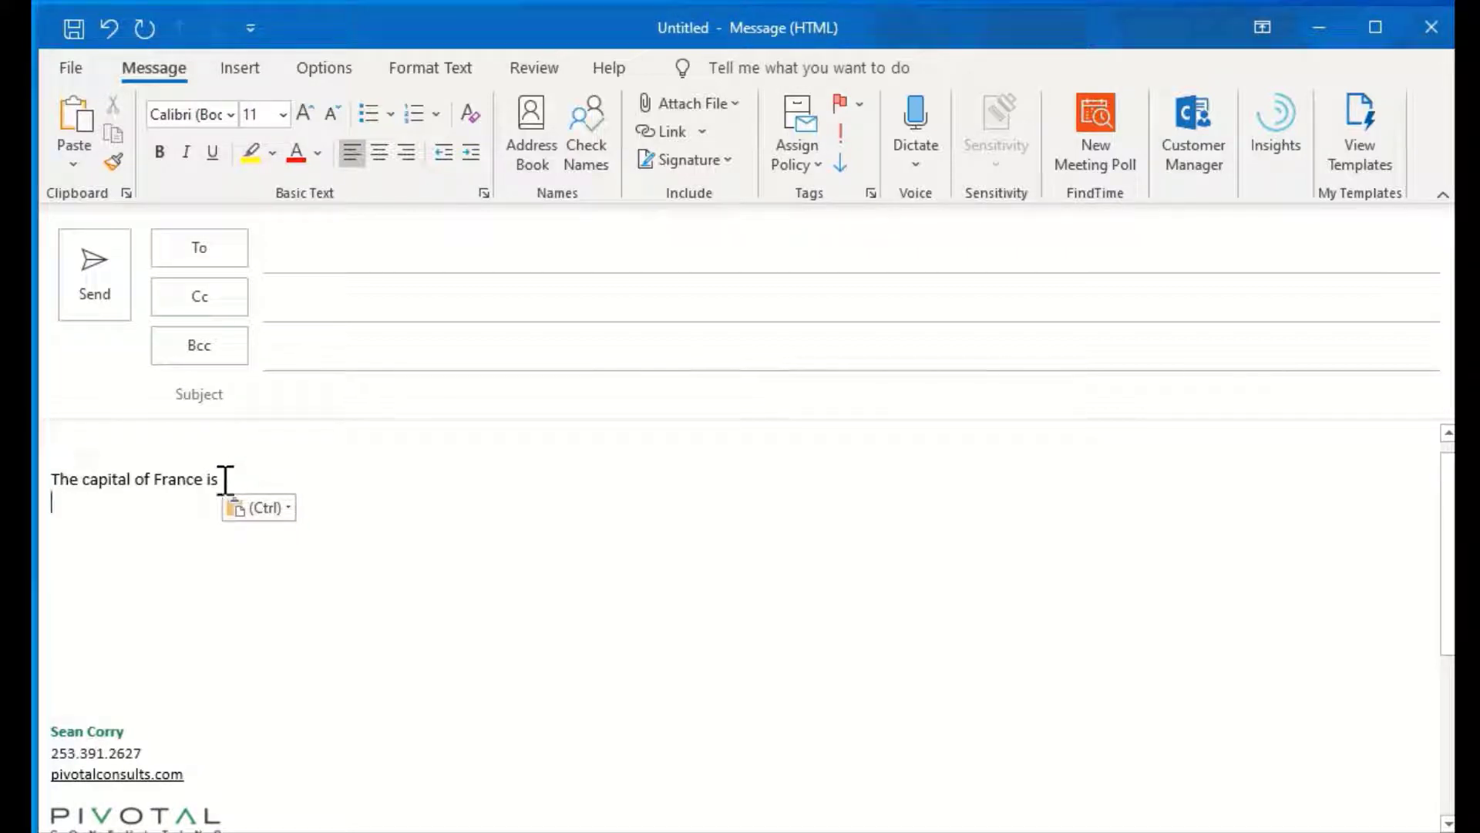
pyautogui.moveTo(225, 479); pyautogui.dragTo(62, 484)
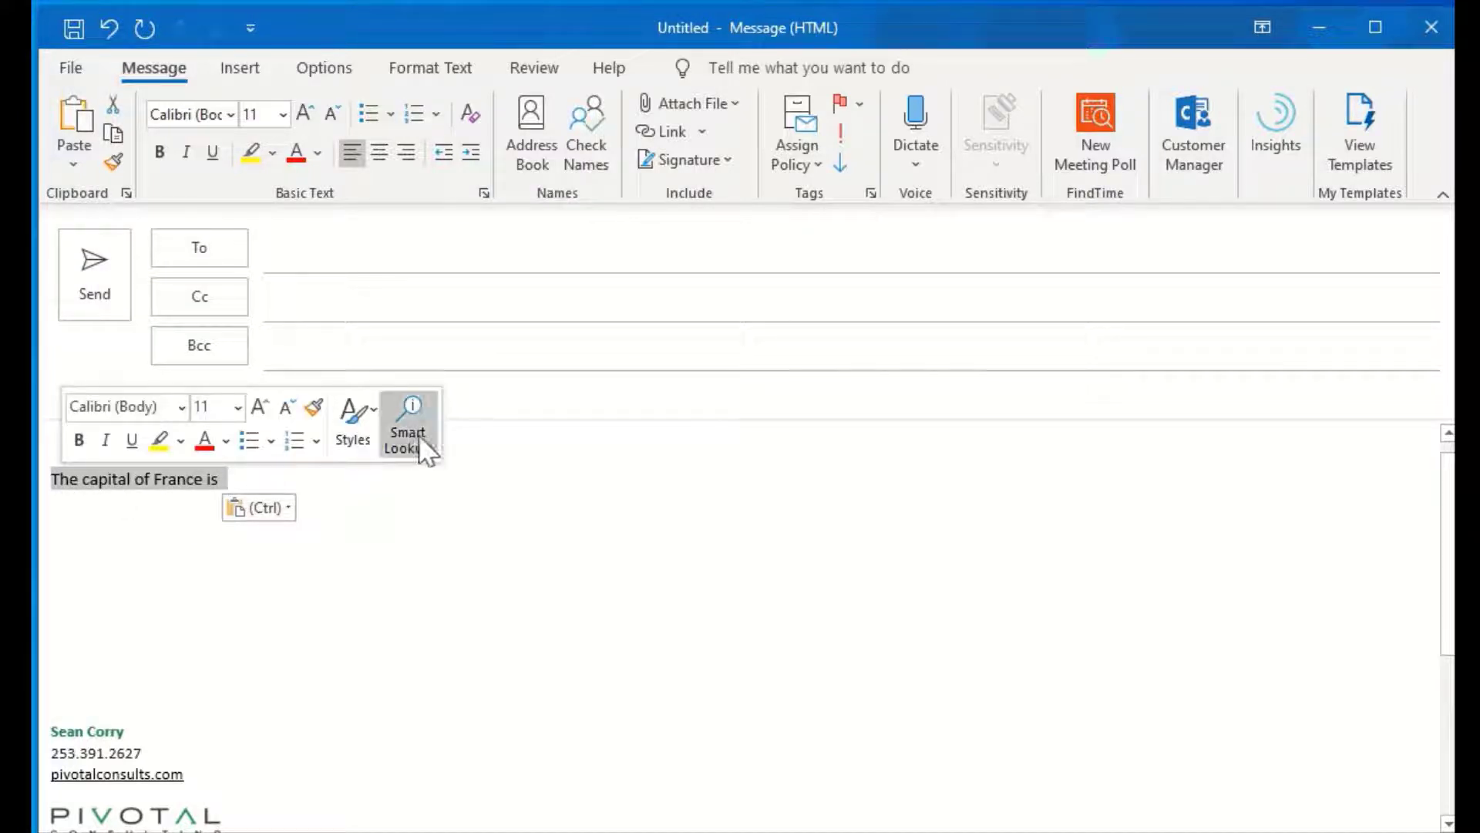
pyautogui.click(413, 437)
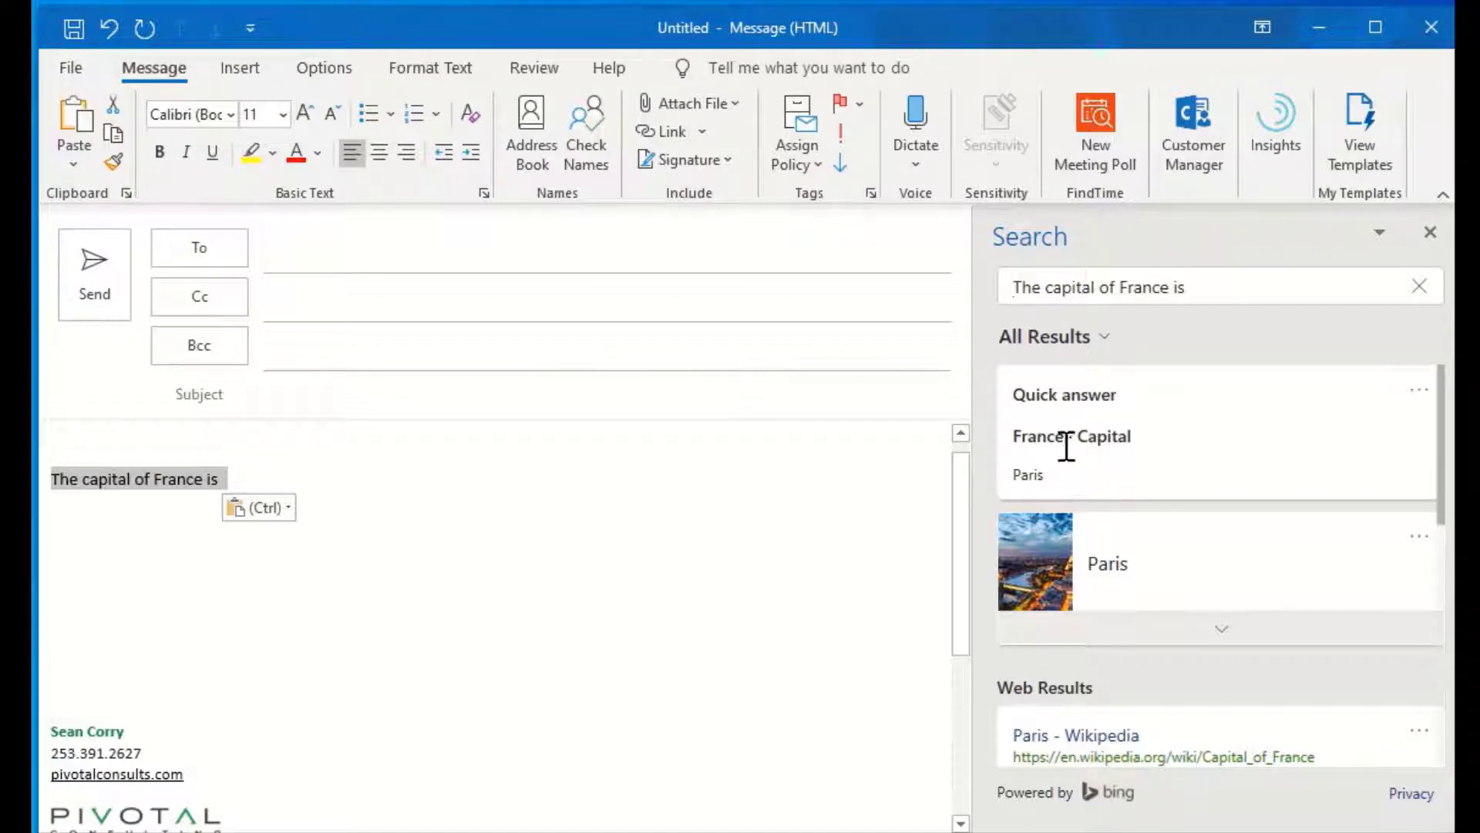
pyautogui.click(424, 483)
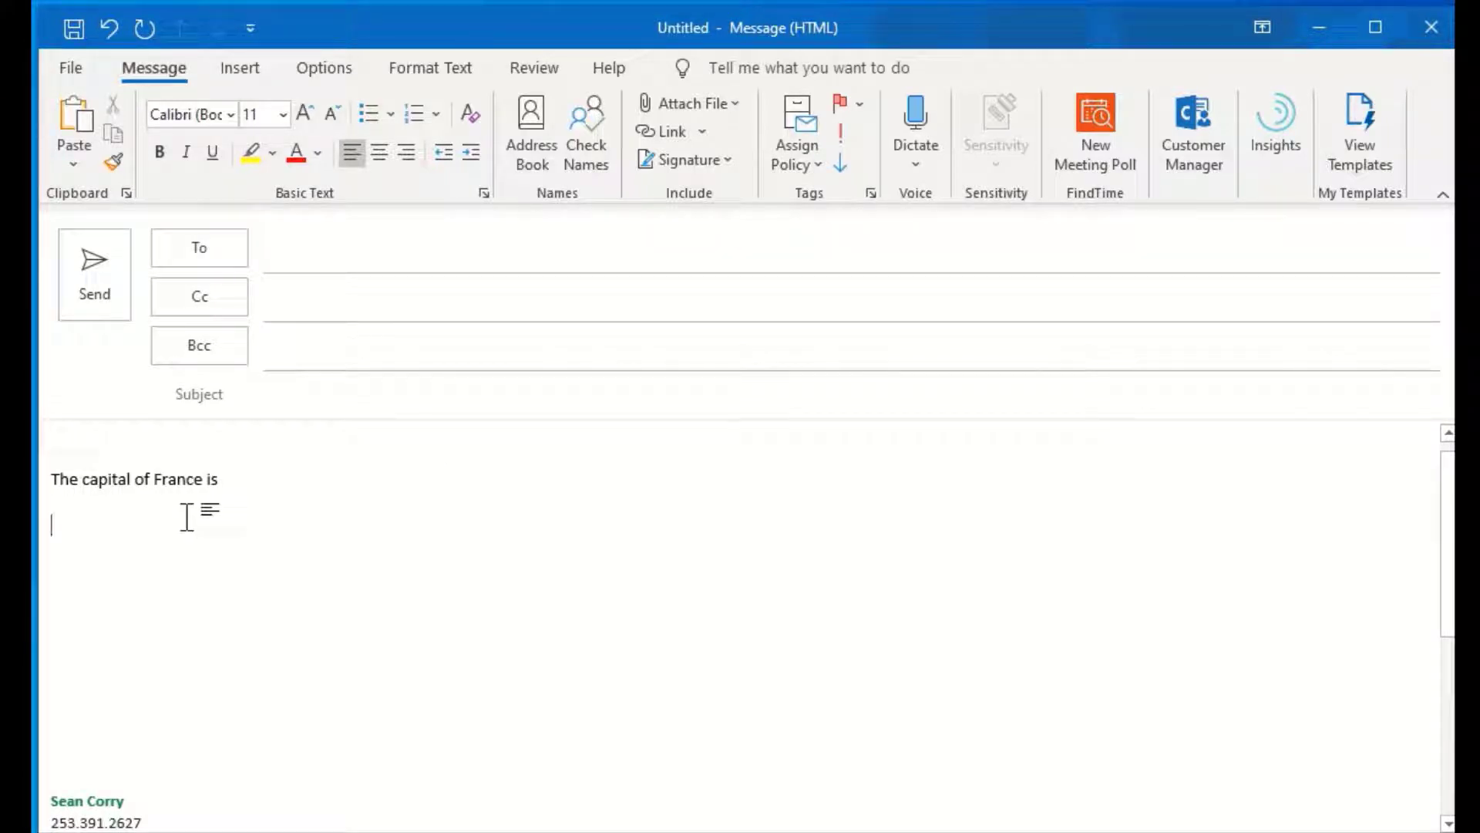
# Type 'Fraunce' on the next line and Smart Lookup it to get the France definition
pyautogui.write('Fraunce')
pyautogui.doubleClick(111, 525)
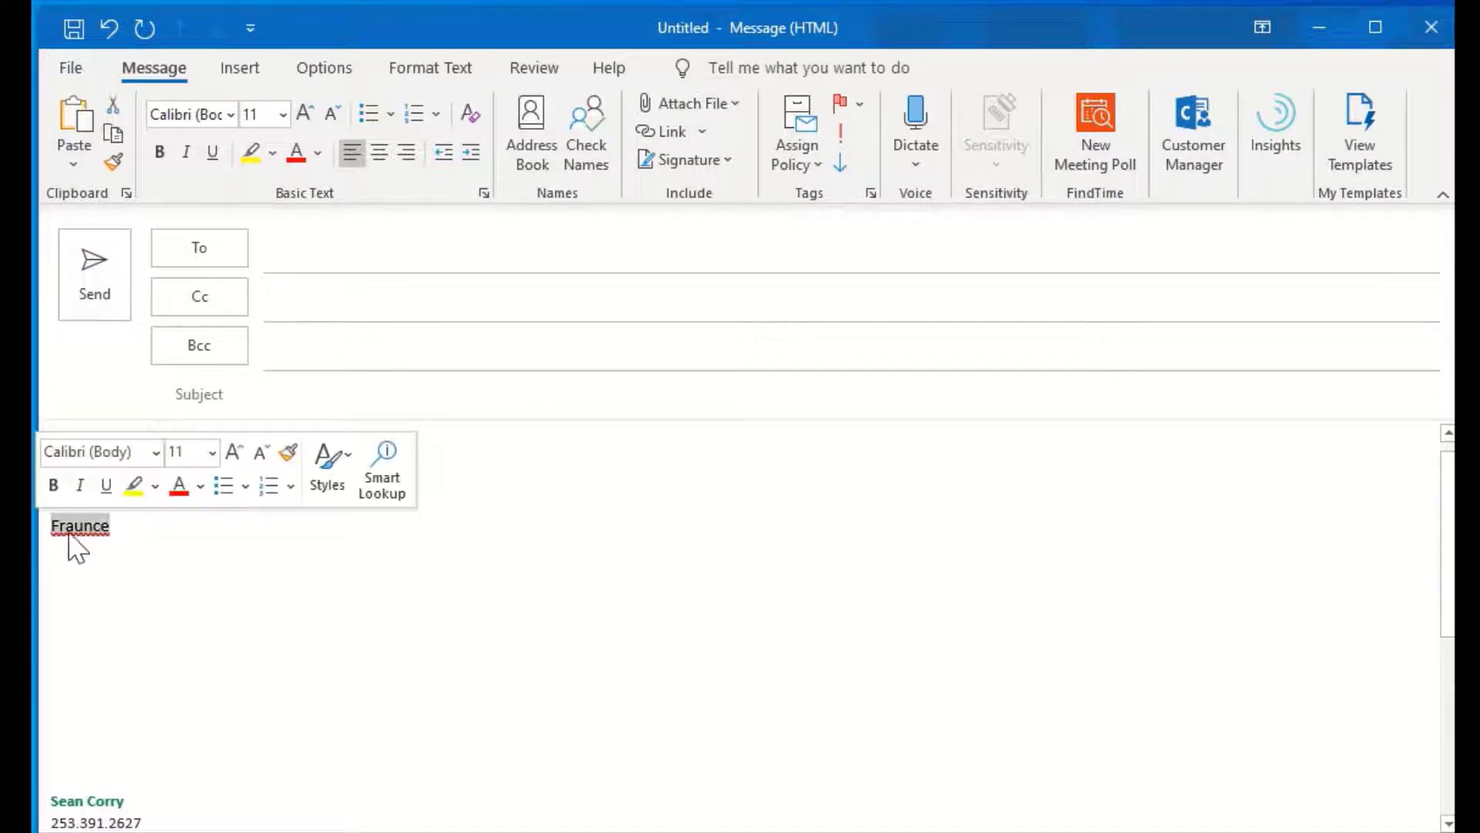
pyautogui.click(378, 493)
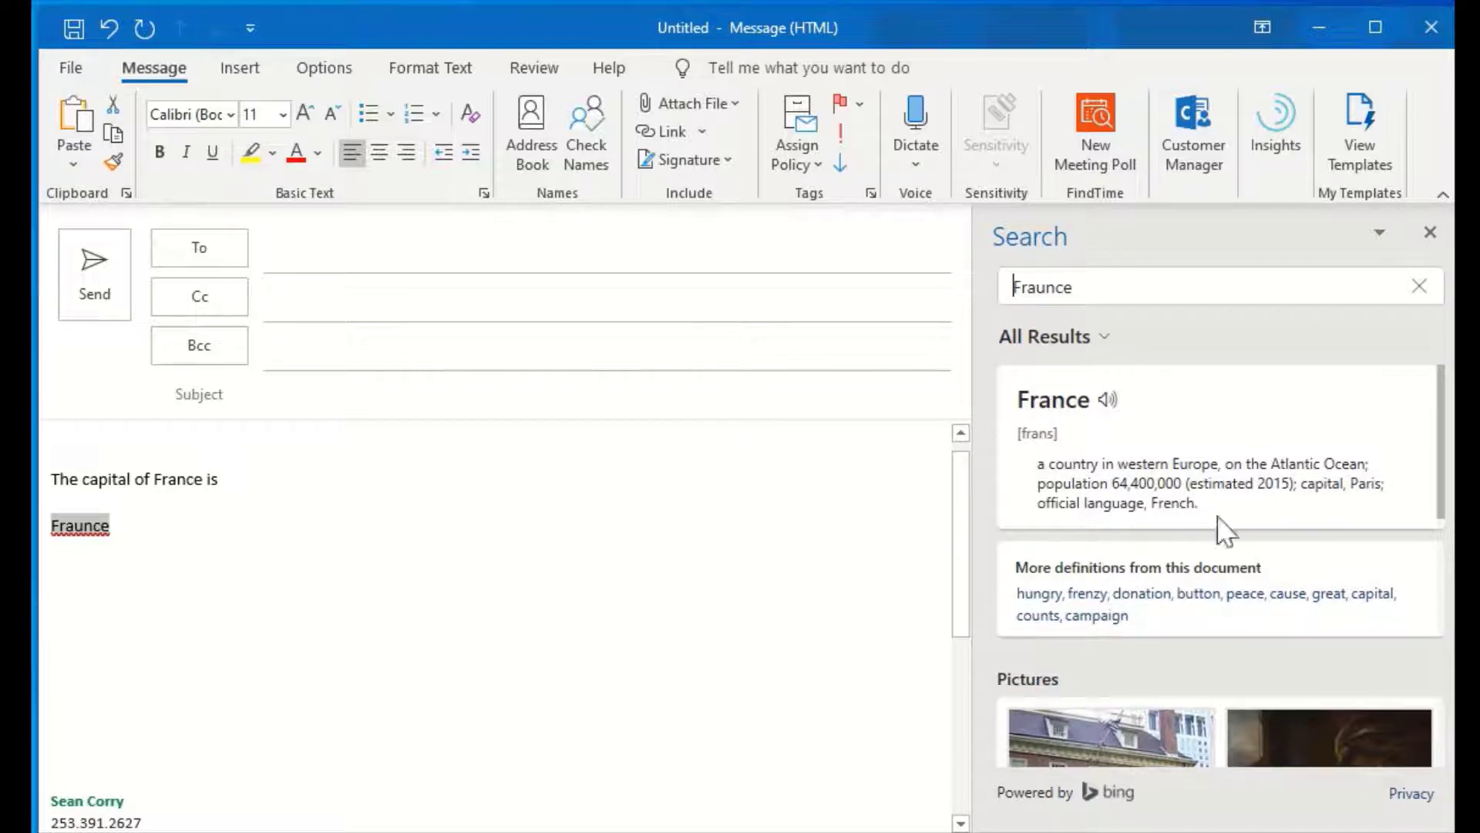
pyautogui.click(282, 574)
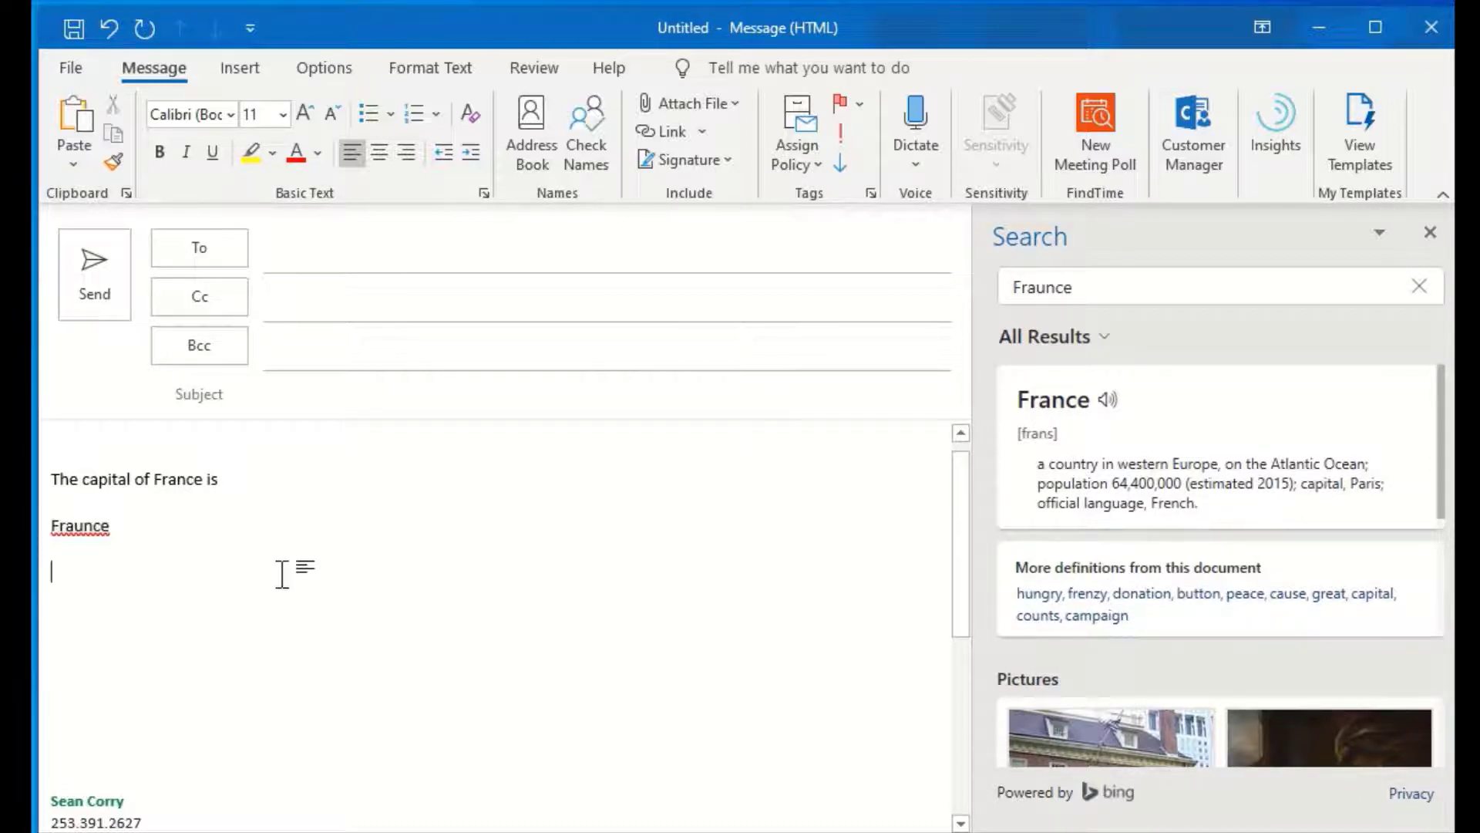
# On a new line, type 'Giraffe' and run Smart Lookup on it
pyautogui.press('Return')
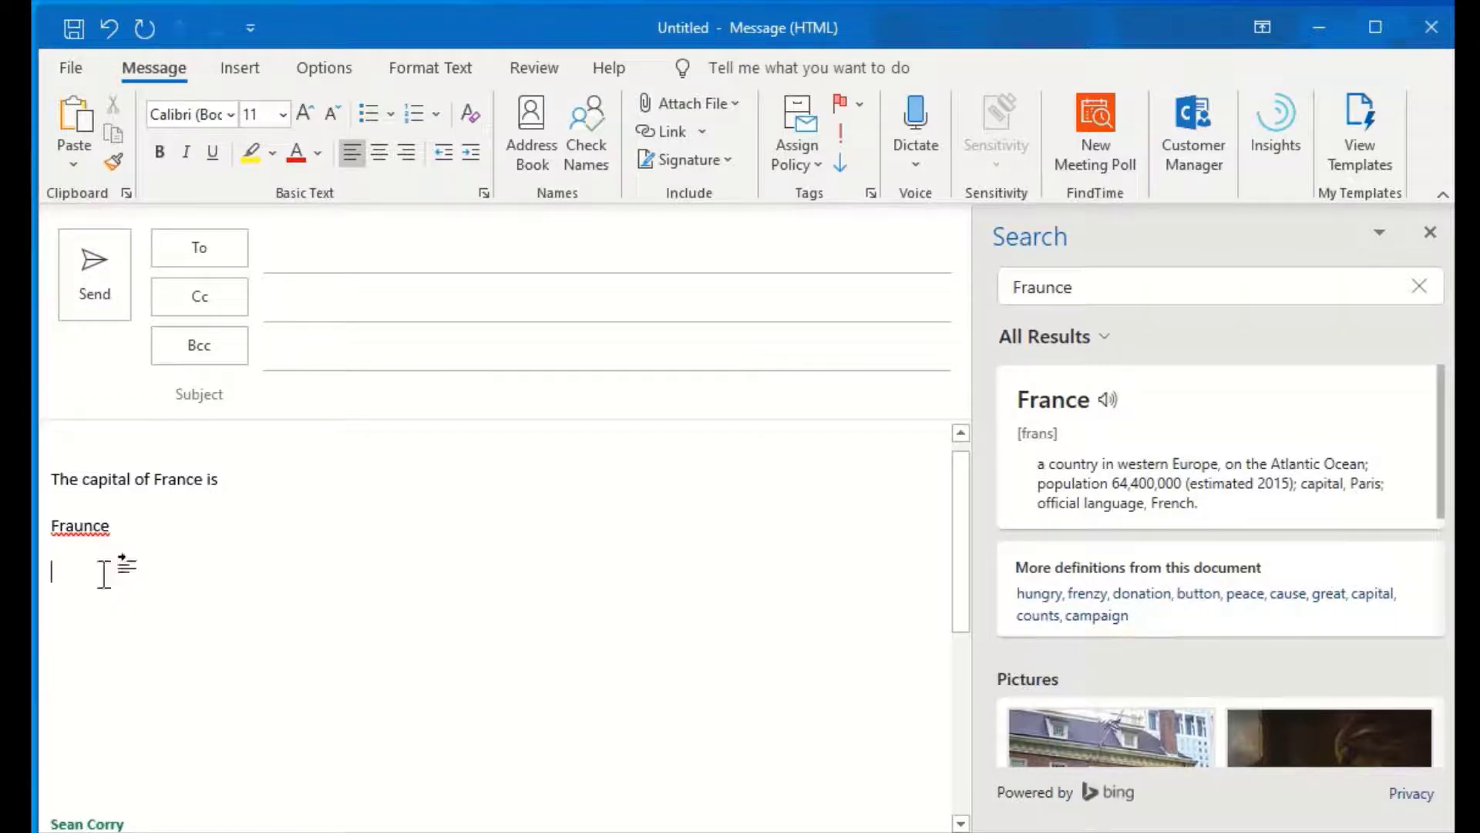
pyautogui.write('Giraffe')
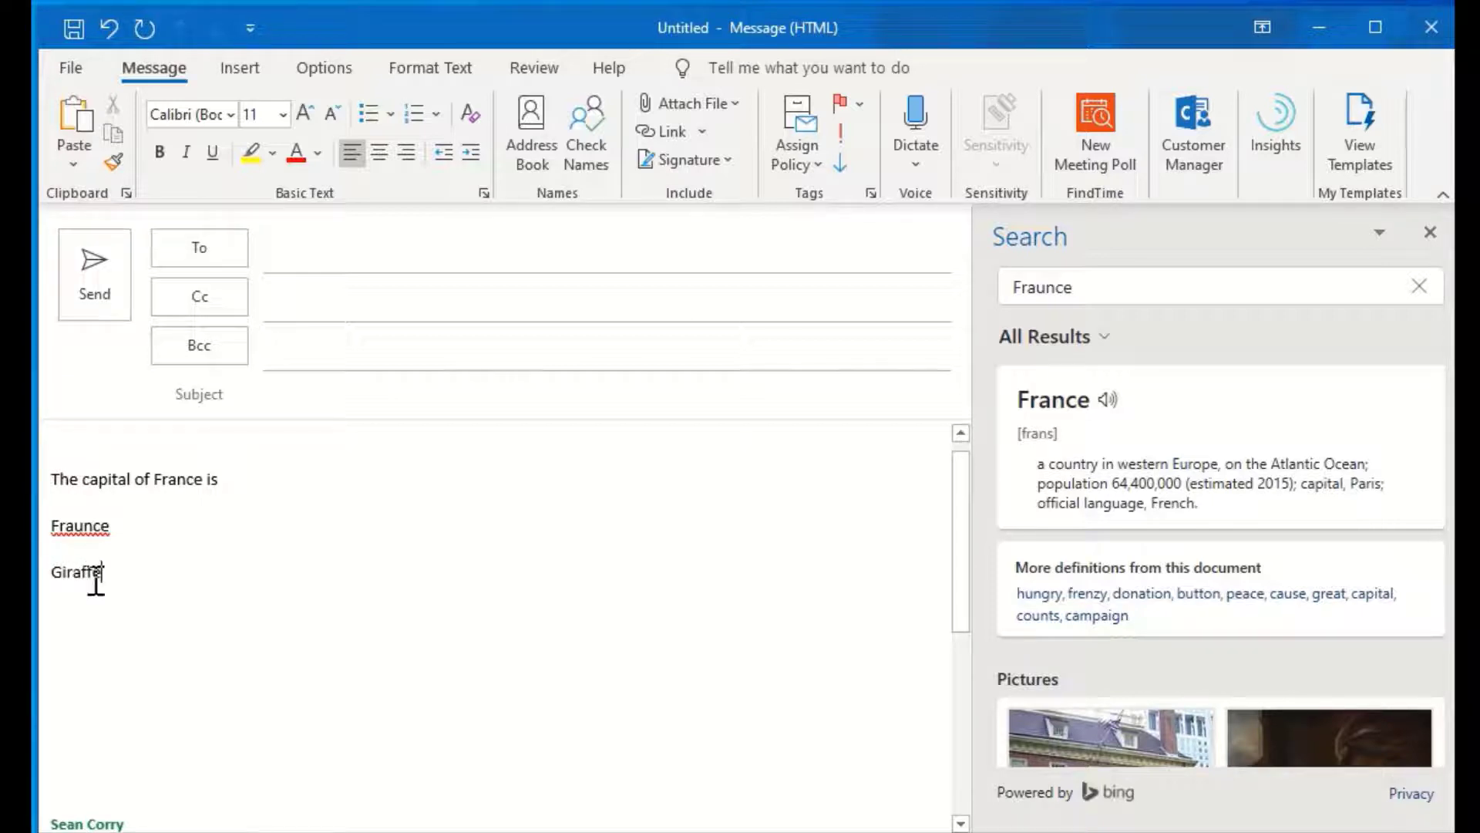
pyautogui.moveTo(115, 574); pyautogui.dragTo(52, 578)
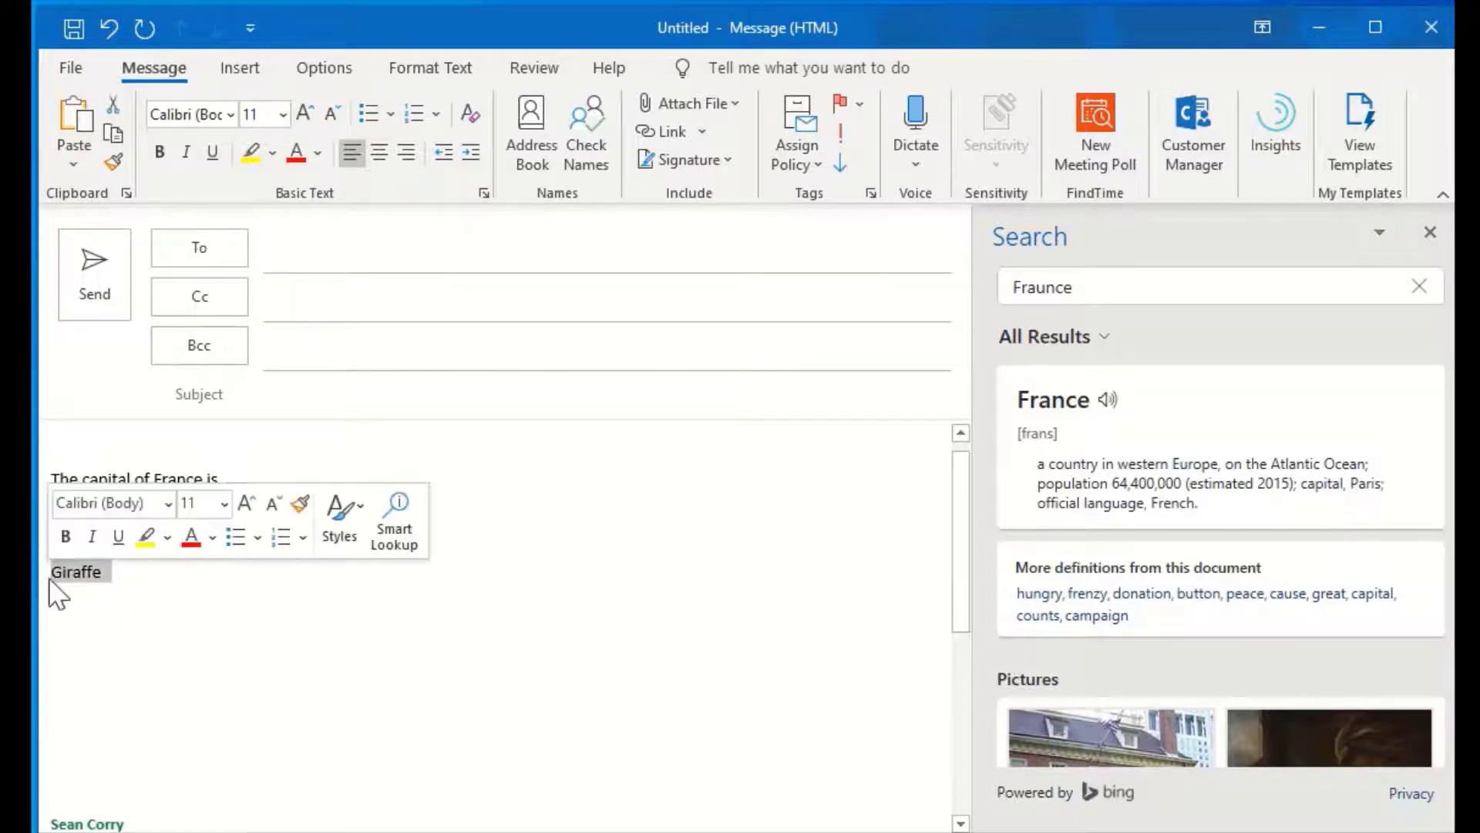
pyautogui.click(394, 527)
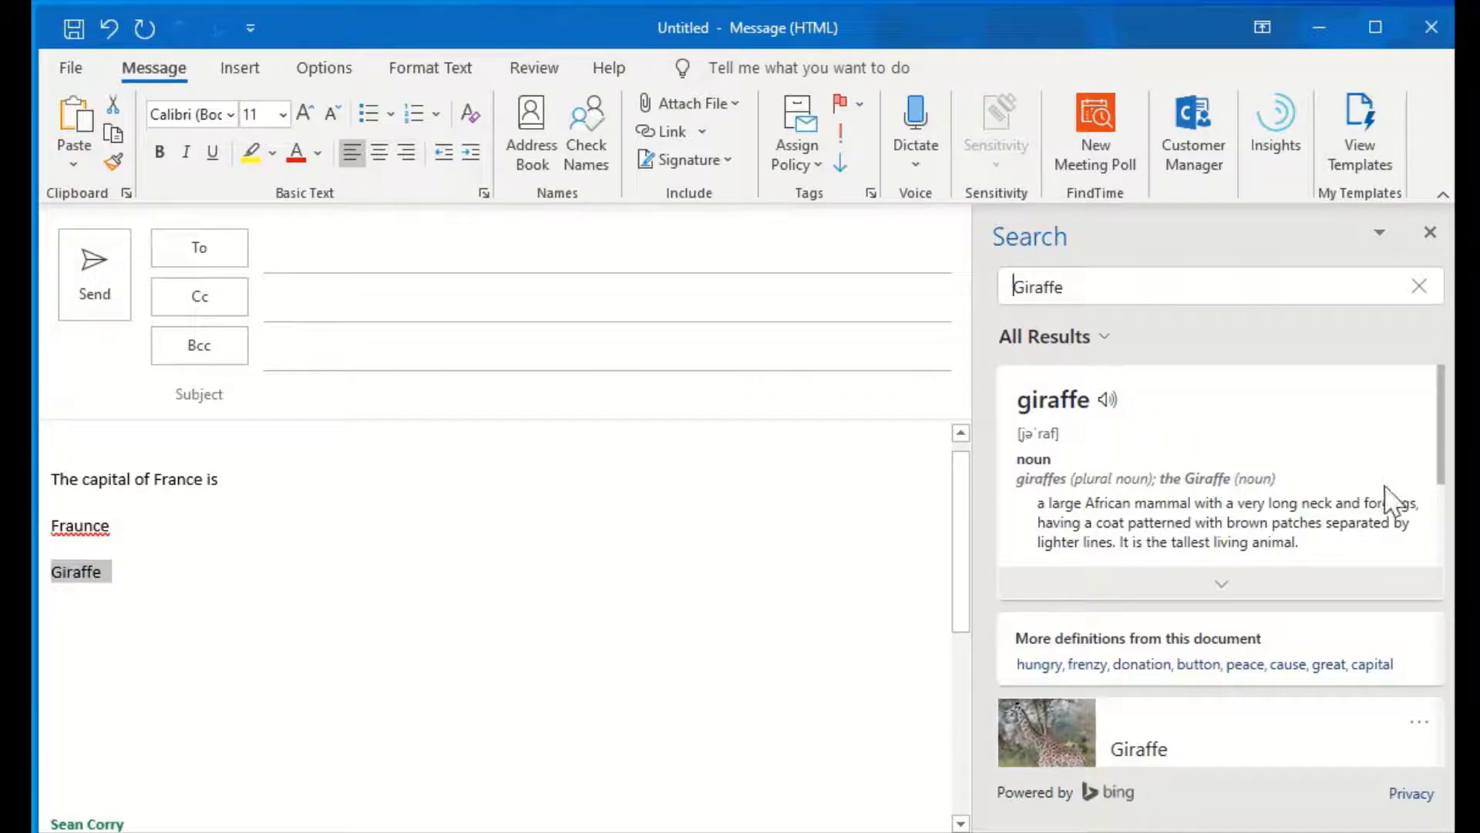
# Insert the giraffe close-up picture from the Smart Lookup results into the message
pyautogui.scroll(-3, 1388, 504)
pyautogui.scroll(-9, 1387, 505)
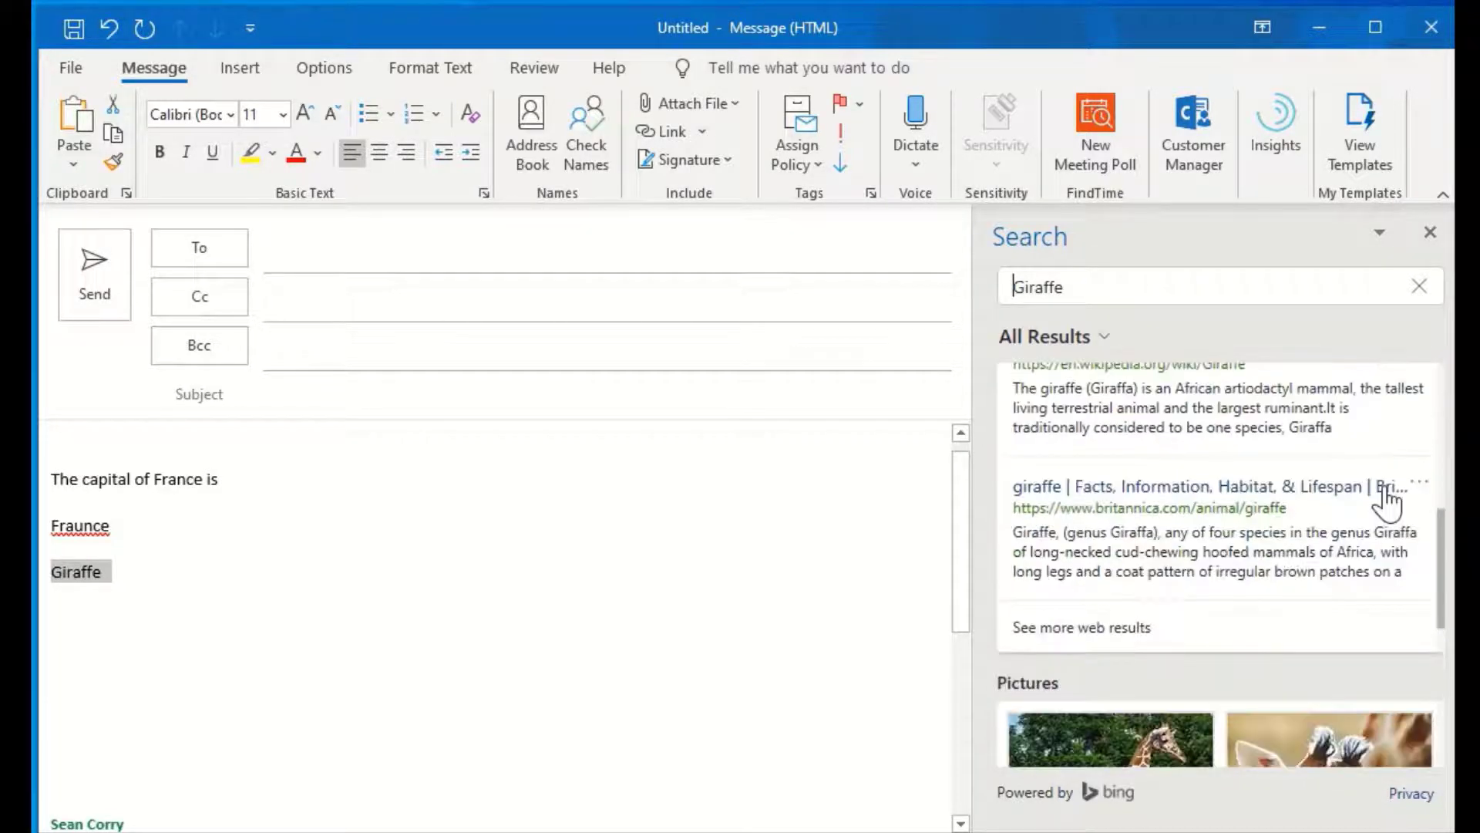
pyautogui.scroll(-3, 1384, 484)
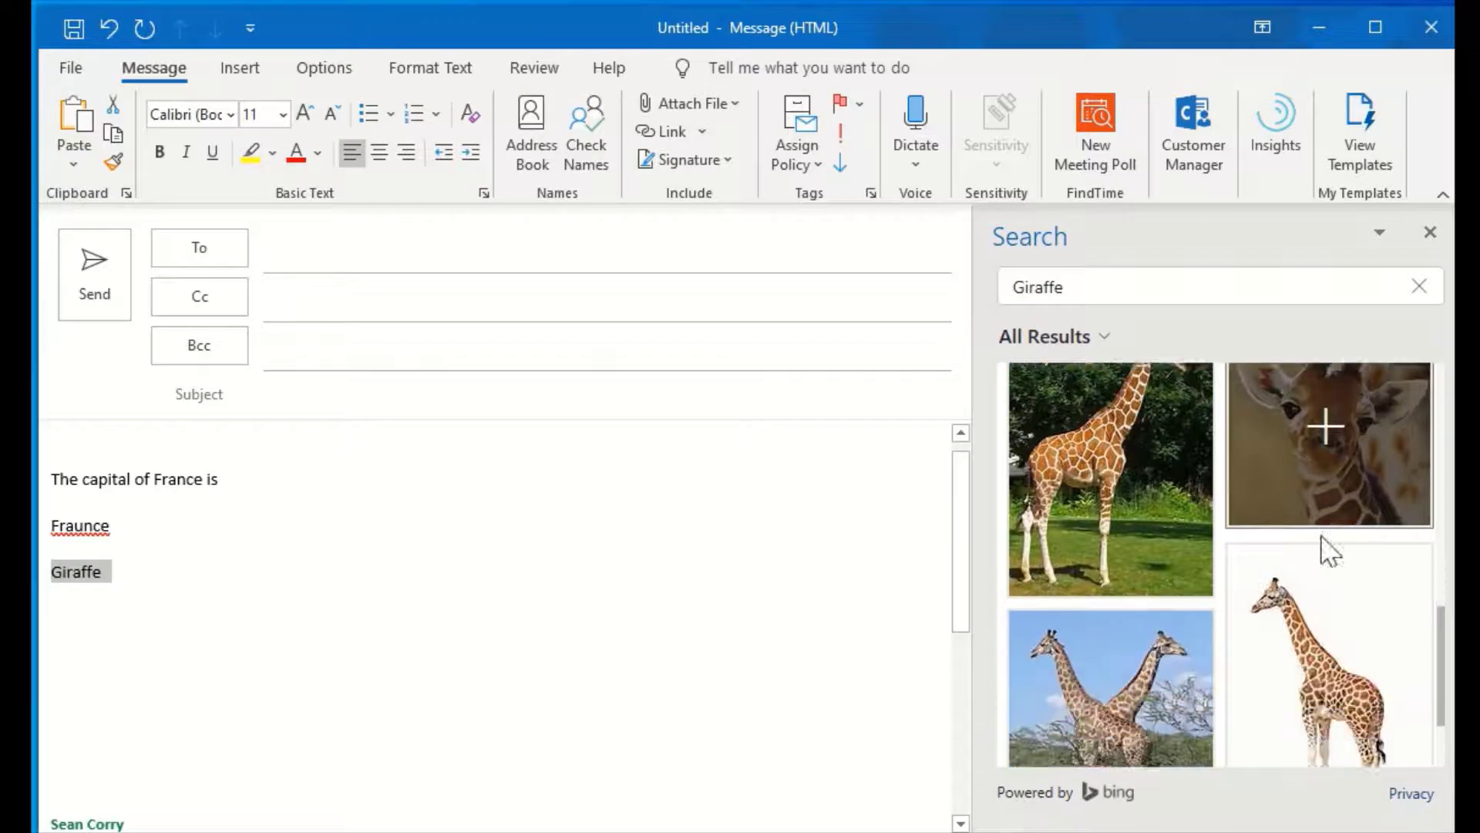
pyautogui.moveTo(1272, 561)
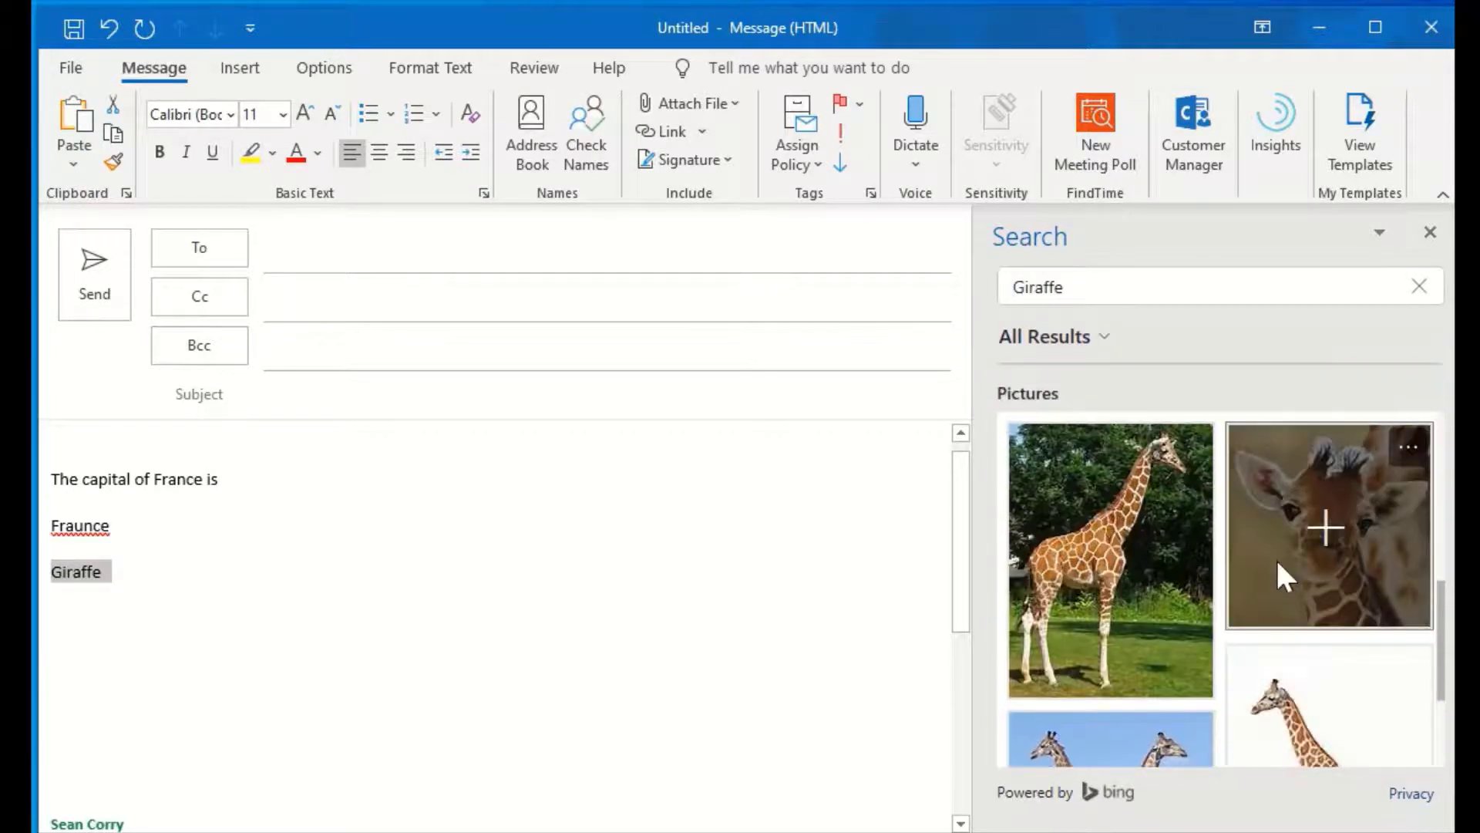
pyautogui.click(1325, 531)
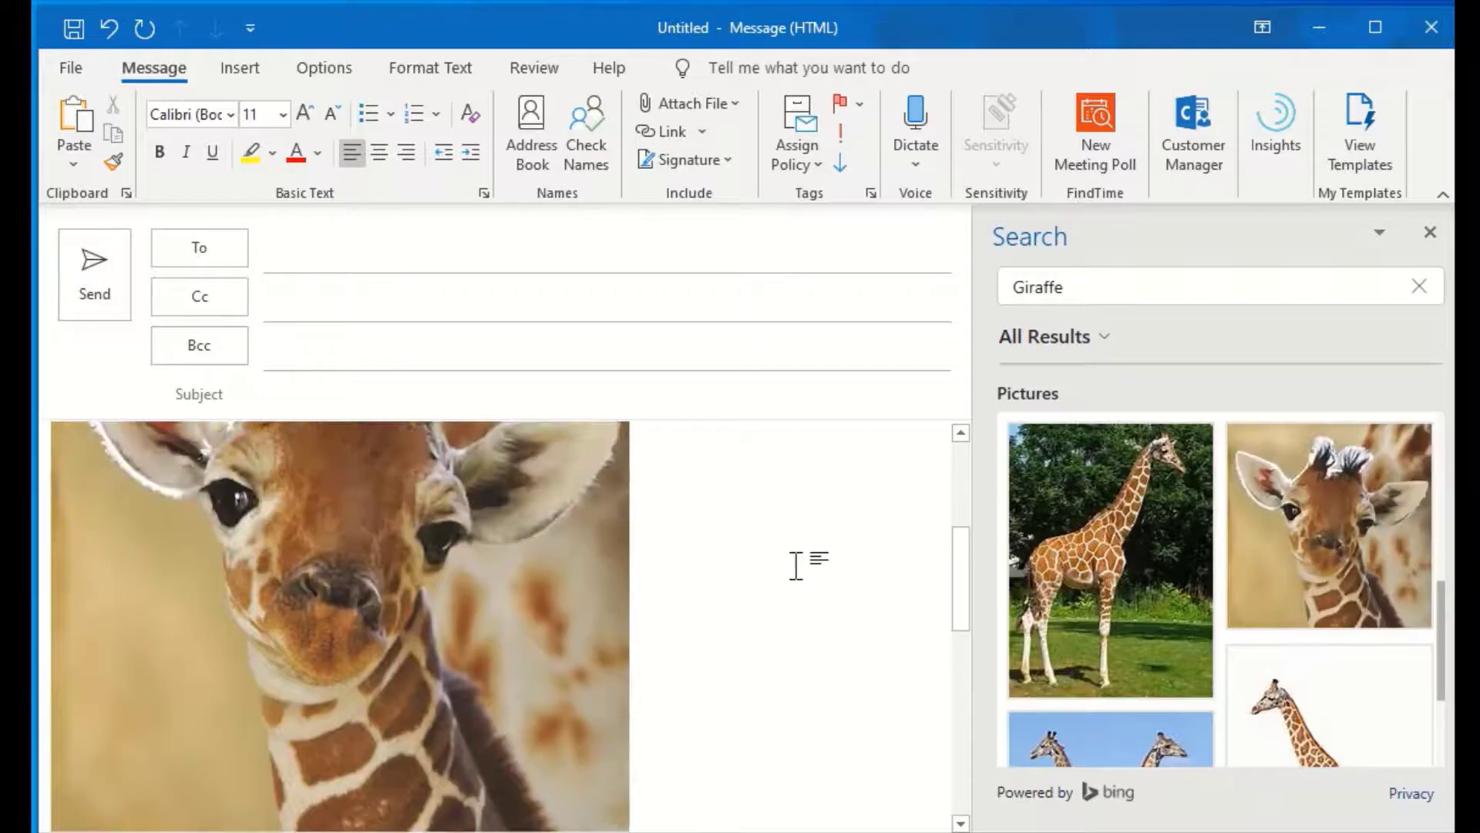
# Close the Smart Lookup search pane and review the message with the giraffe picture
pyautogui.scroll(5, 795, 567)
pyautogui.scroll(-3, 831, 547)
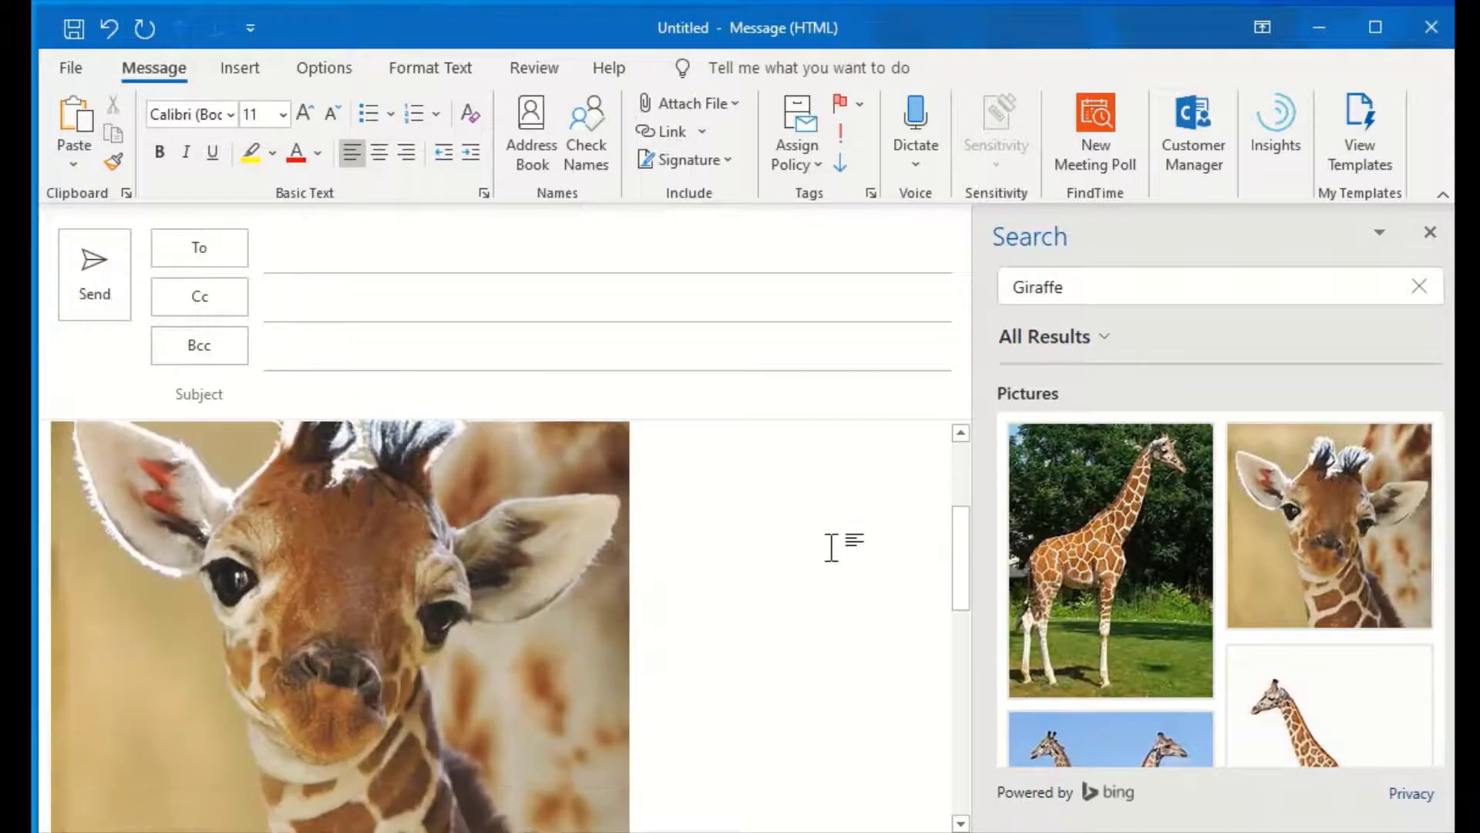
pyautogui.scroll(3, 529, 637)
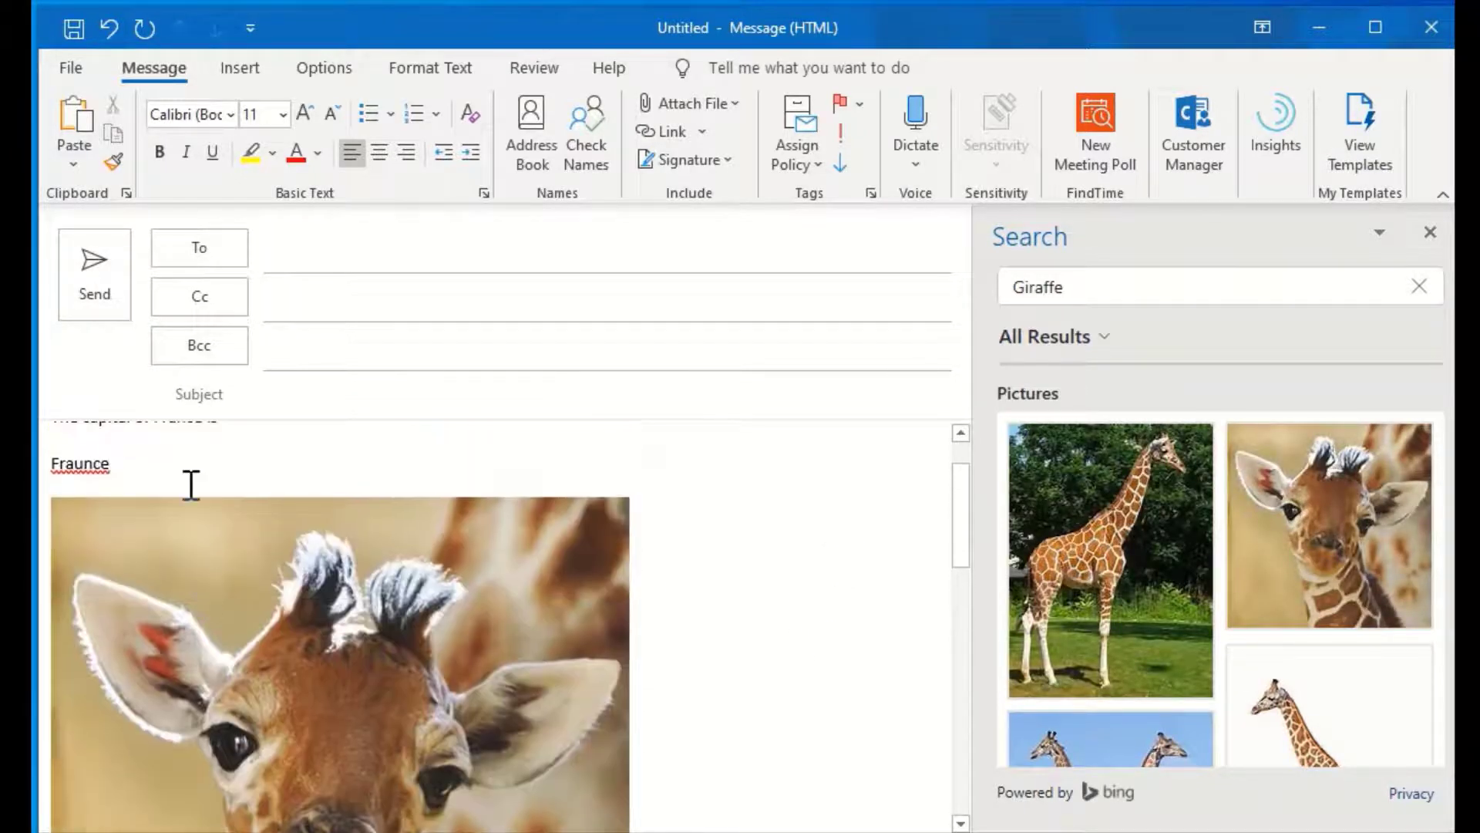
pyautogui.scroll(-3, 732, 686)
pyautogui.scroll(-1, 842, 673)
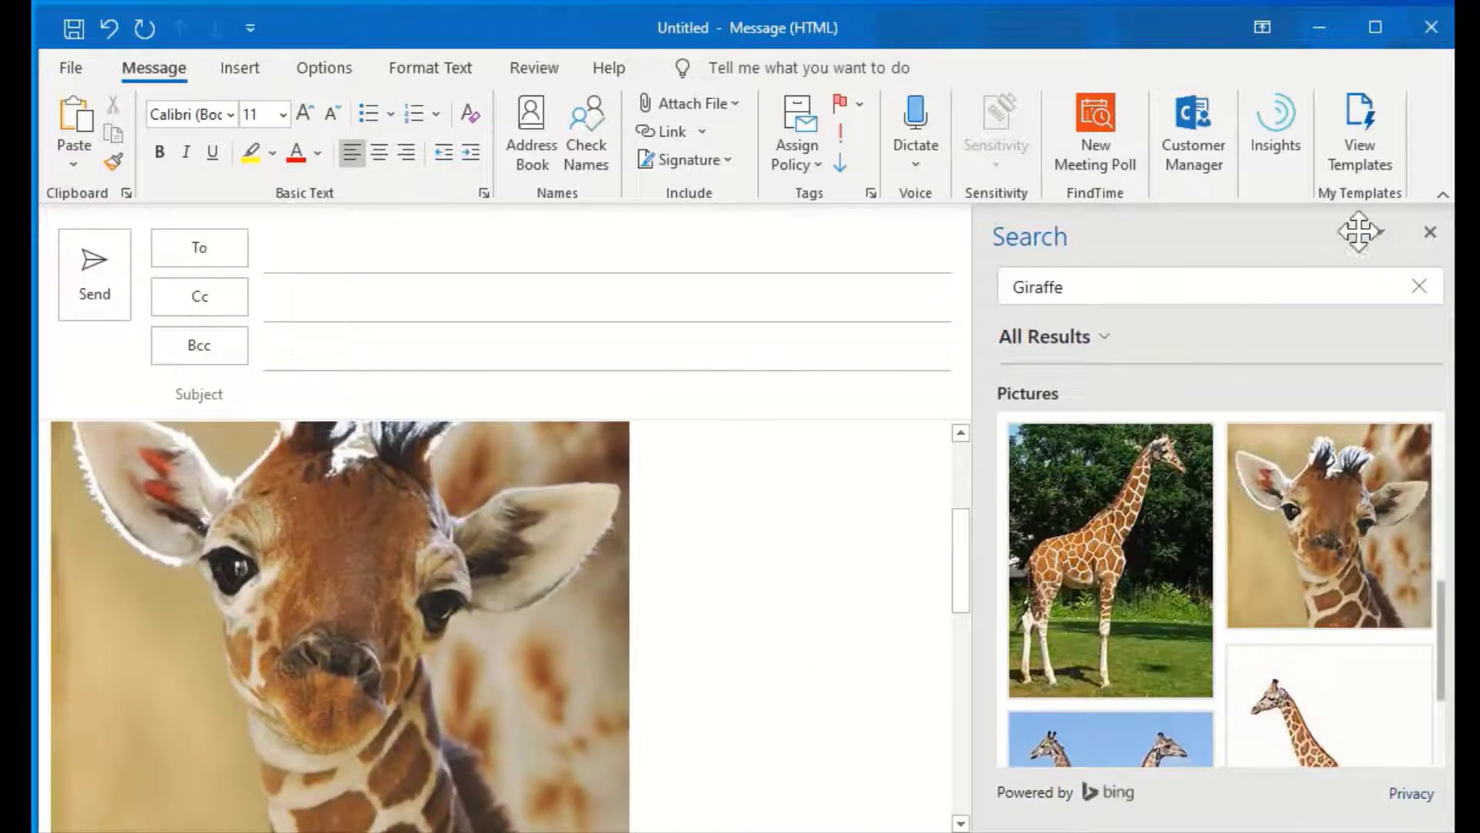
pyautogui.click(1430, 232)
pyautogui.scroll(3, 853, 647)
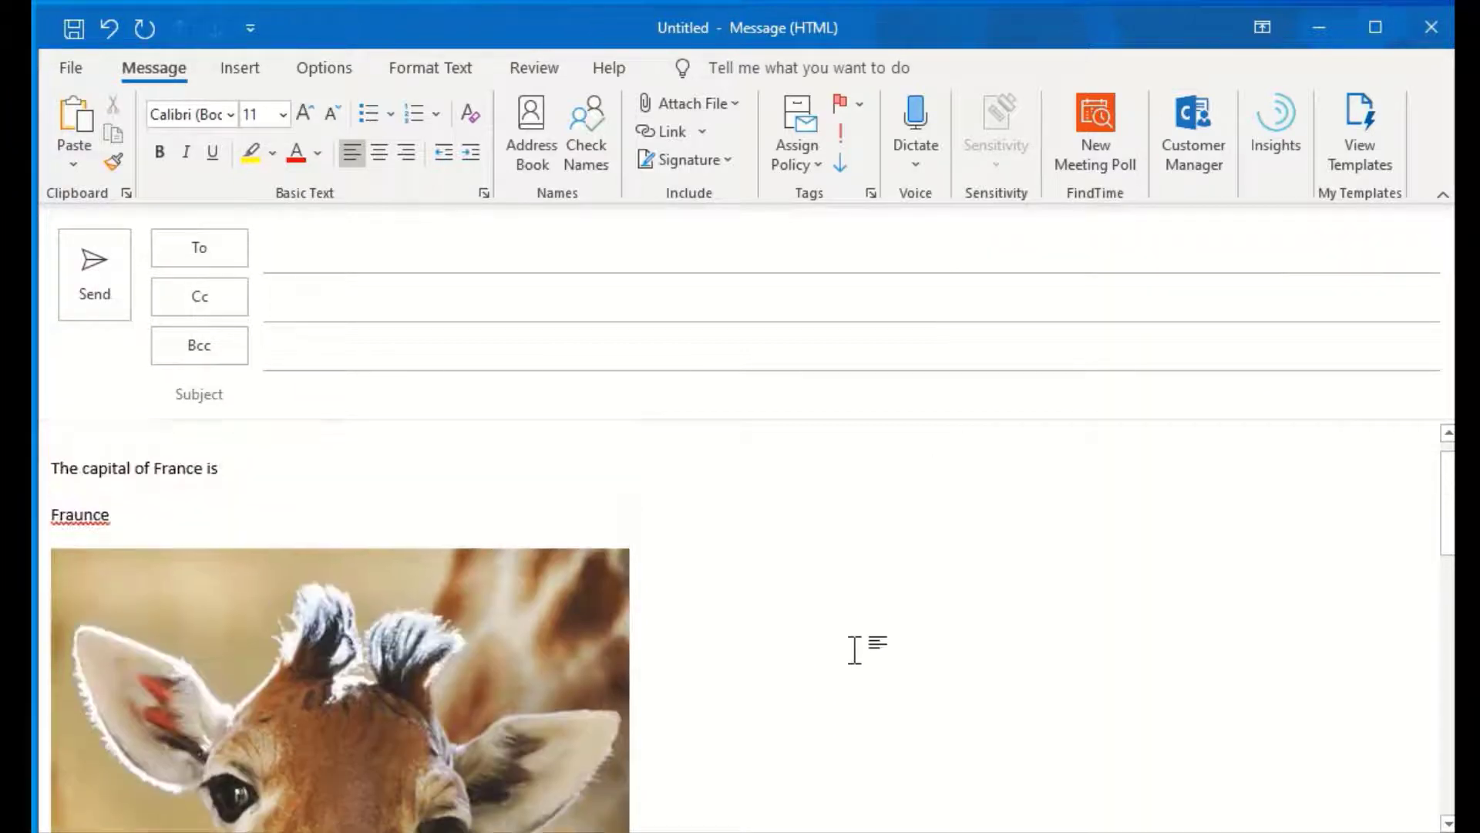
pyautogui.scroll(-2, 853, 648)
pyautogui.scroll(-2, 855, 648)
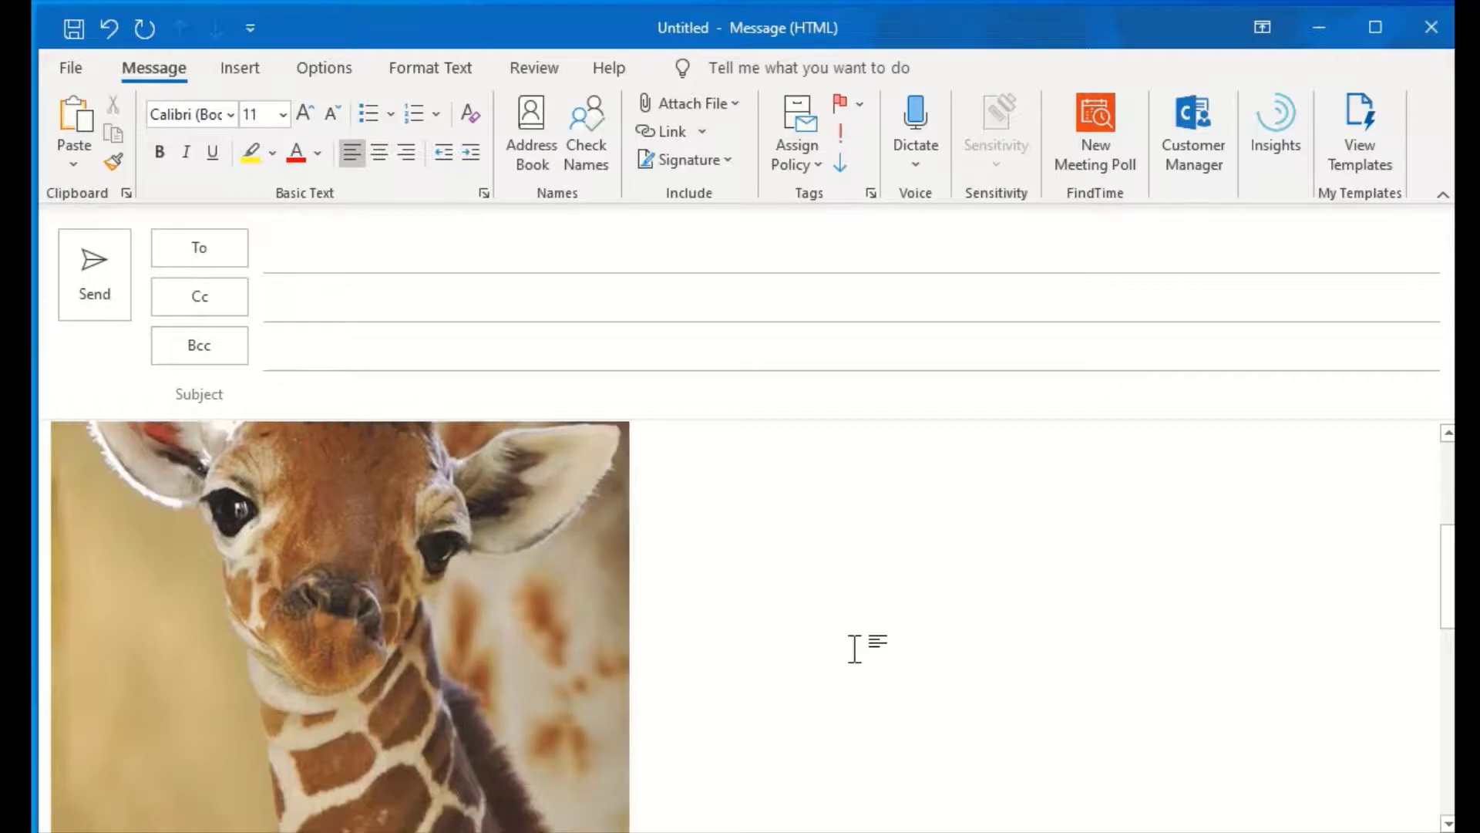
pyautogui.scroll(3, 832, 516)
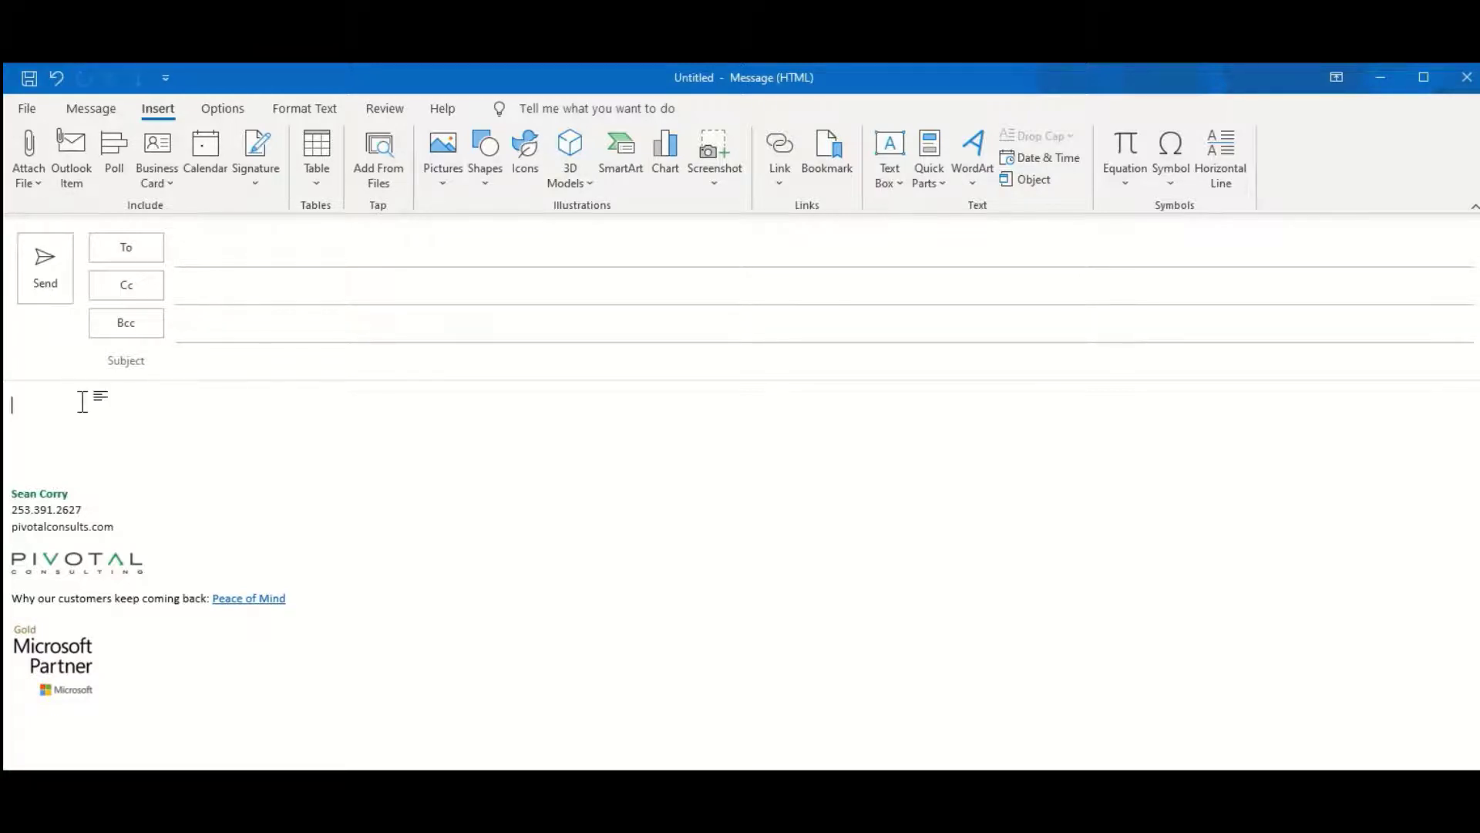
# Paste the expense-report reminder at the body's top, select it, and save it to the Quick Part Gallery
pyautogui.click(91, 108)
pyautogui.click(50, 406)
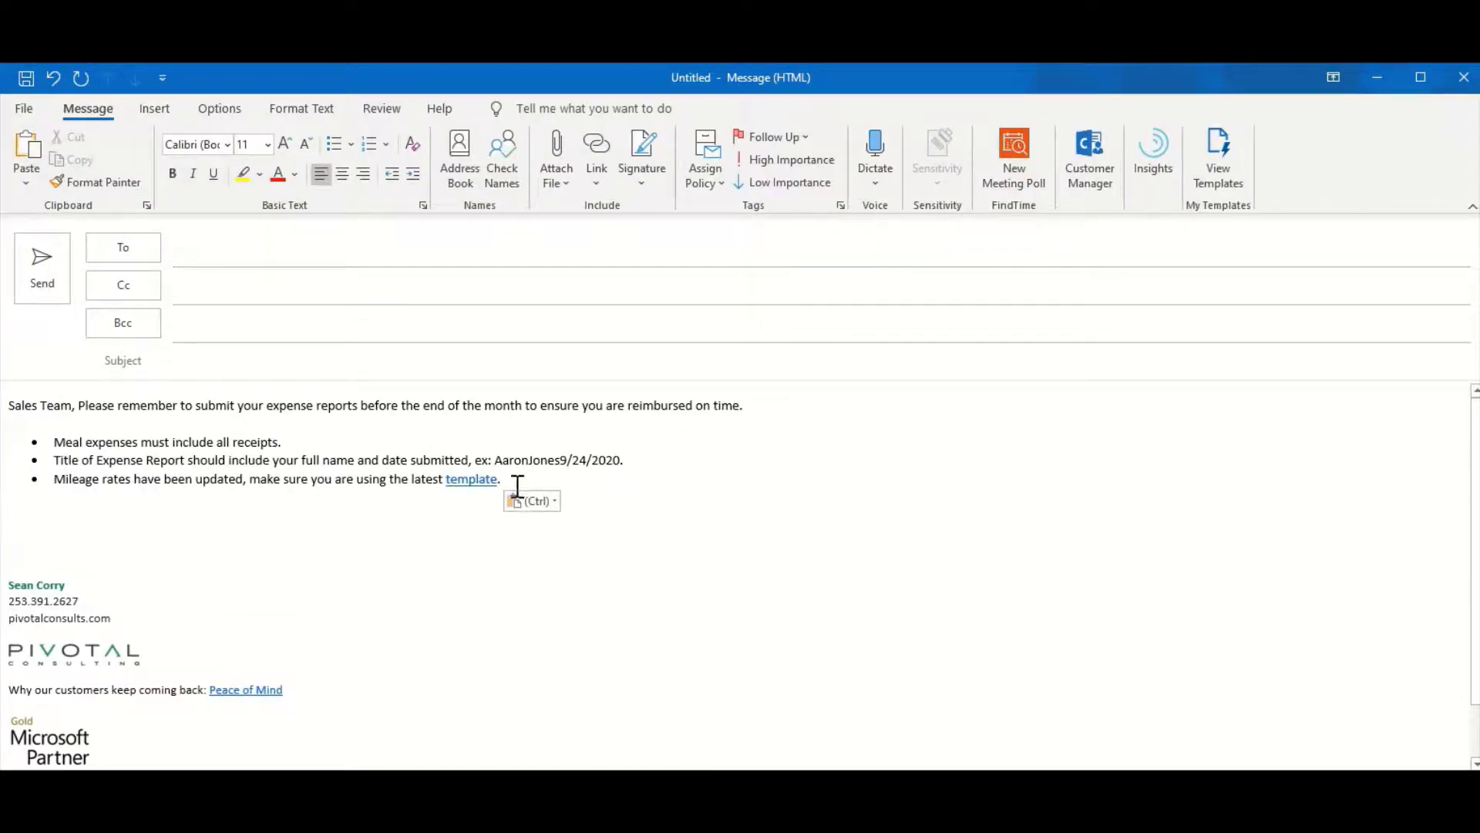
pyautogui.moveTo(520, 475); pyautogui.dragTo(36, 413)
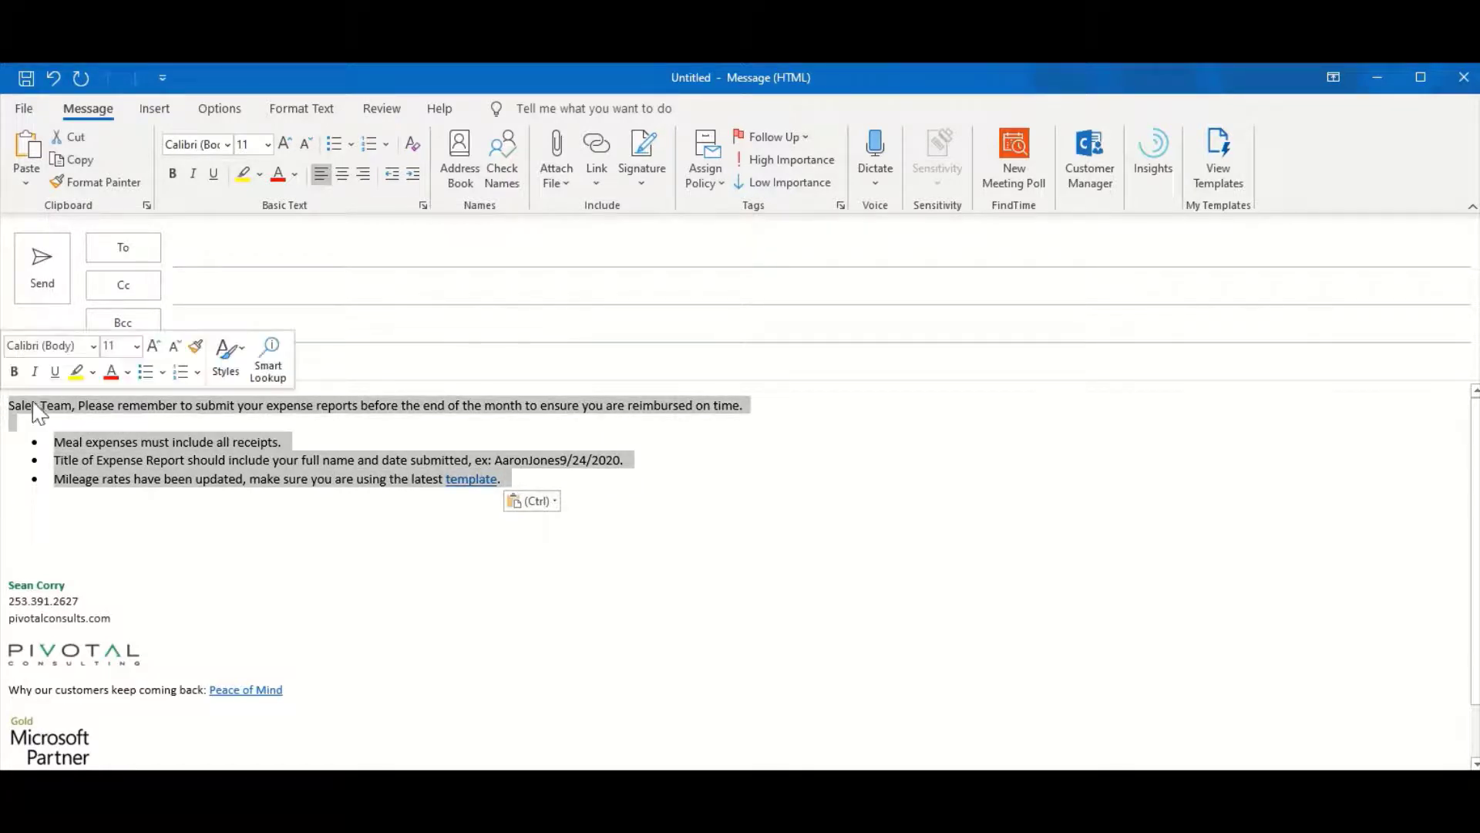
pyautogui.click(158, 108)
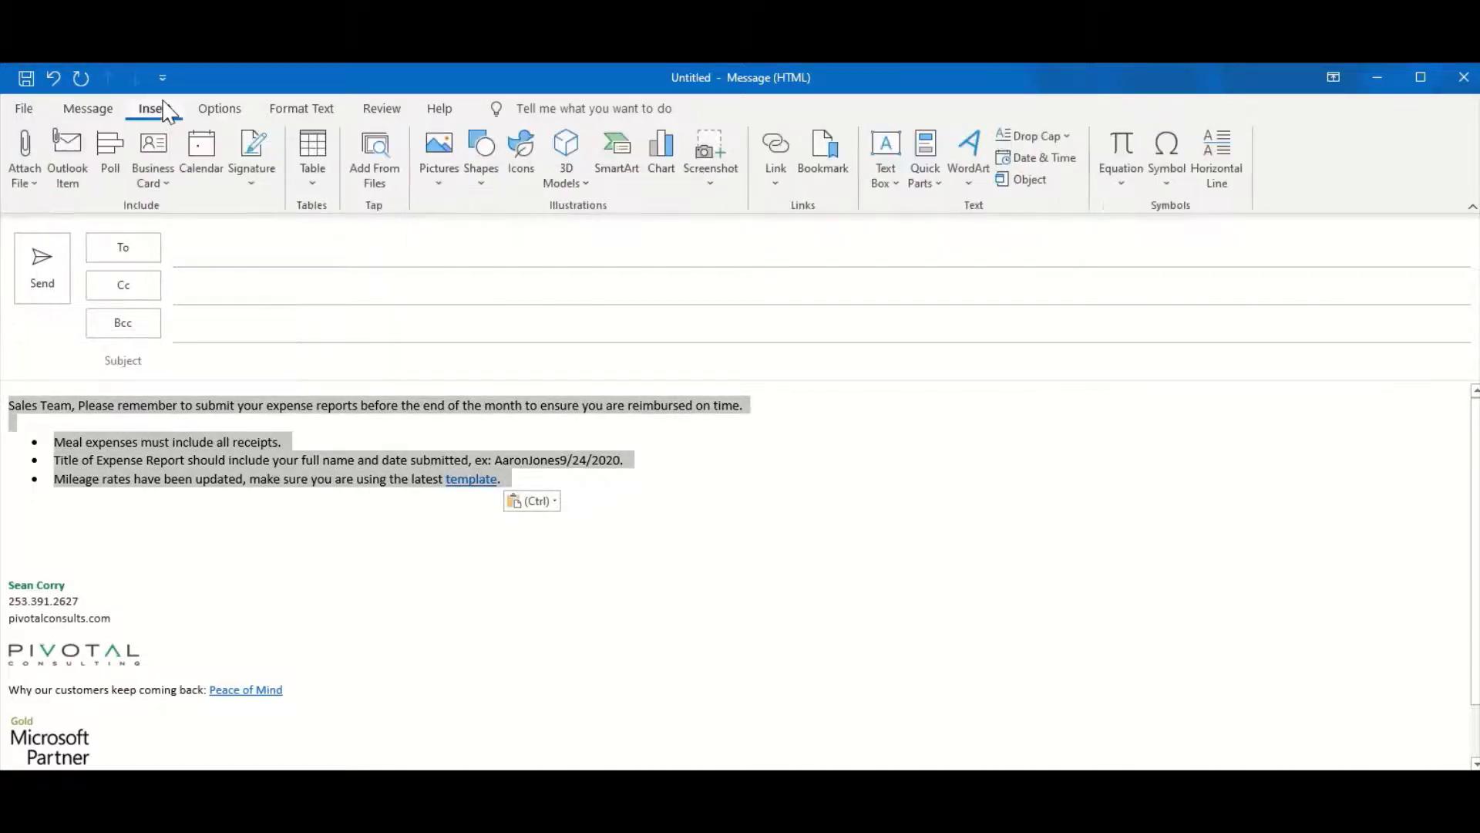
pyautogui.click(920, 182)
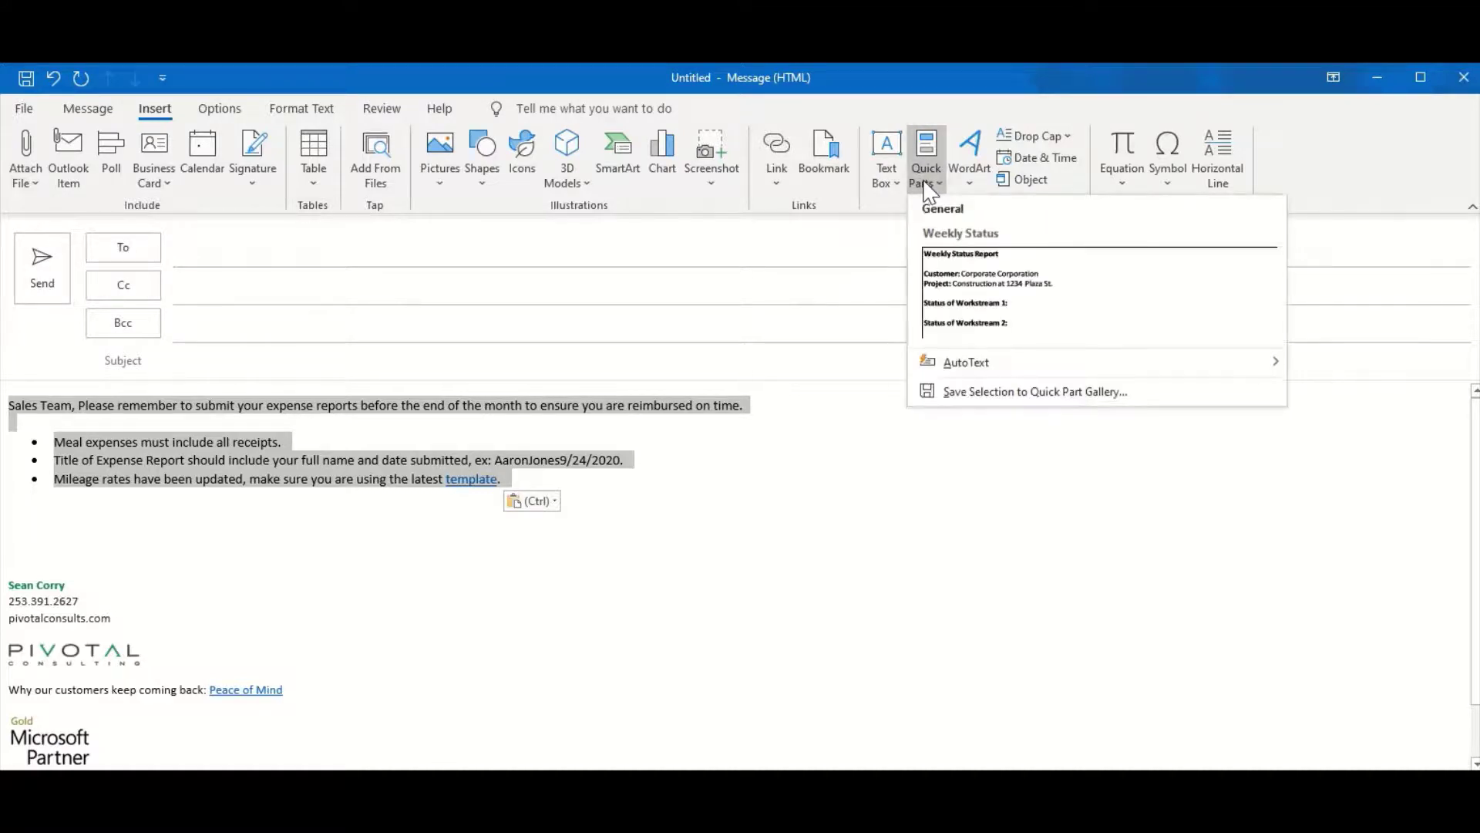
pyautogui.click(986, 393)
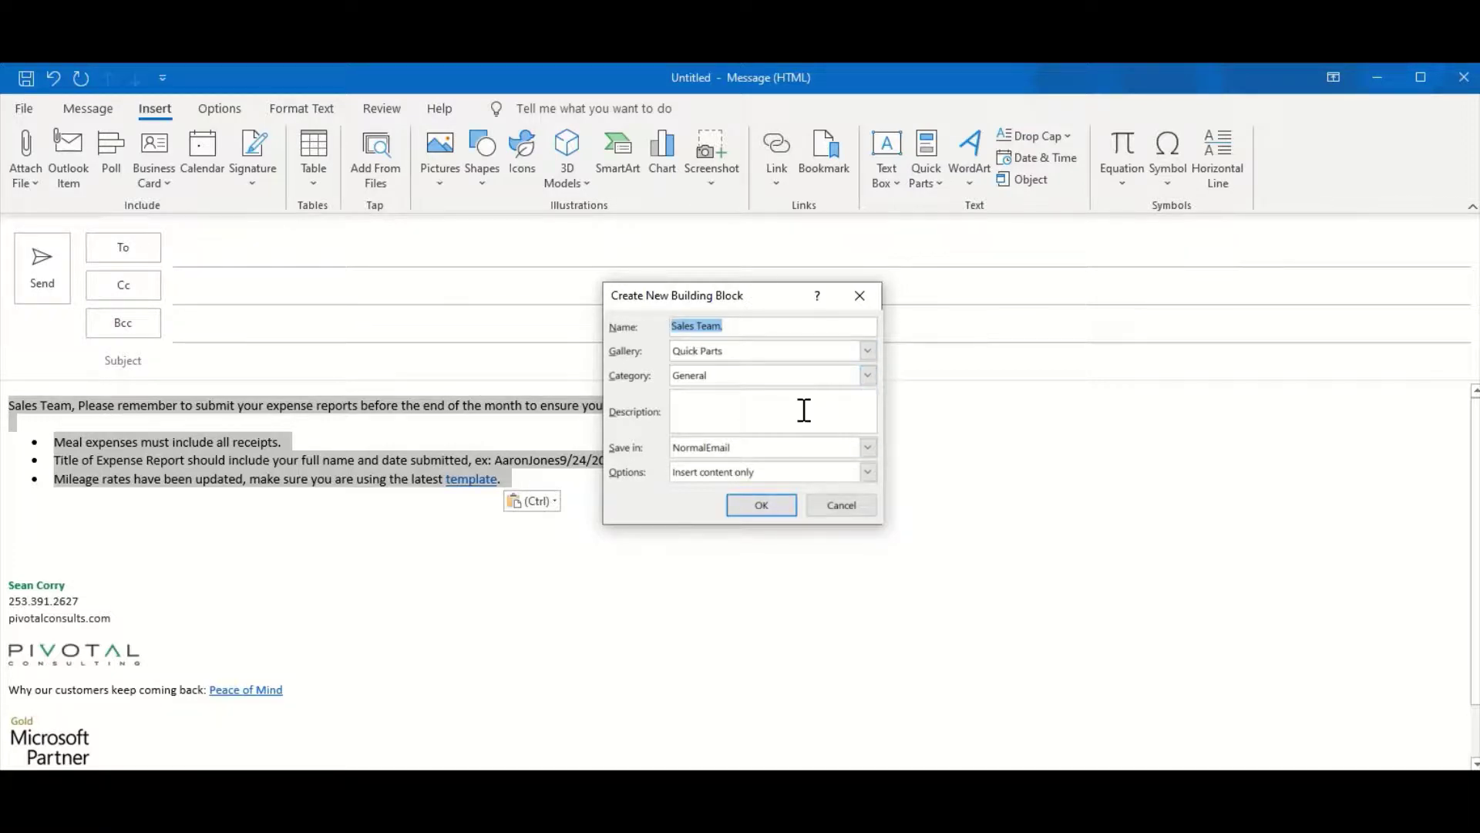
# Confirm the 'Sales Team' Quick Part and insert it from the Quick Parts gallery
pyautogui.click(772, 507)
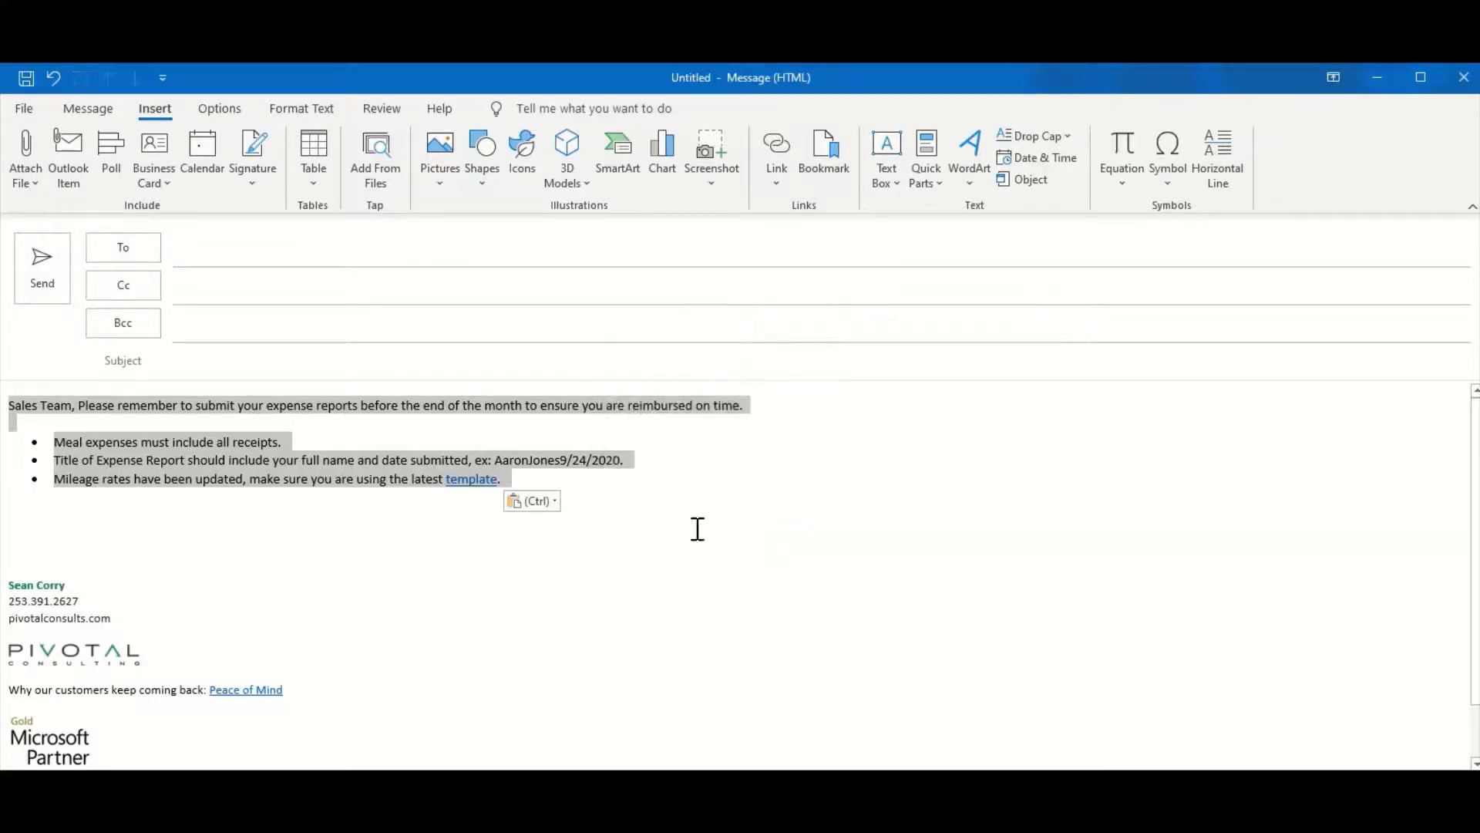
pyautogui.click(137, 510)
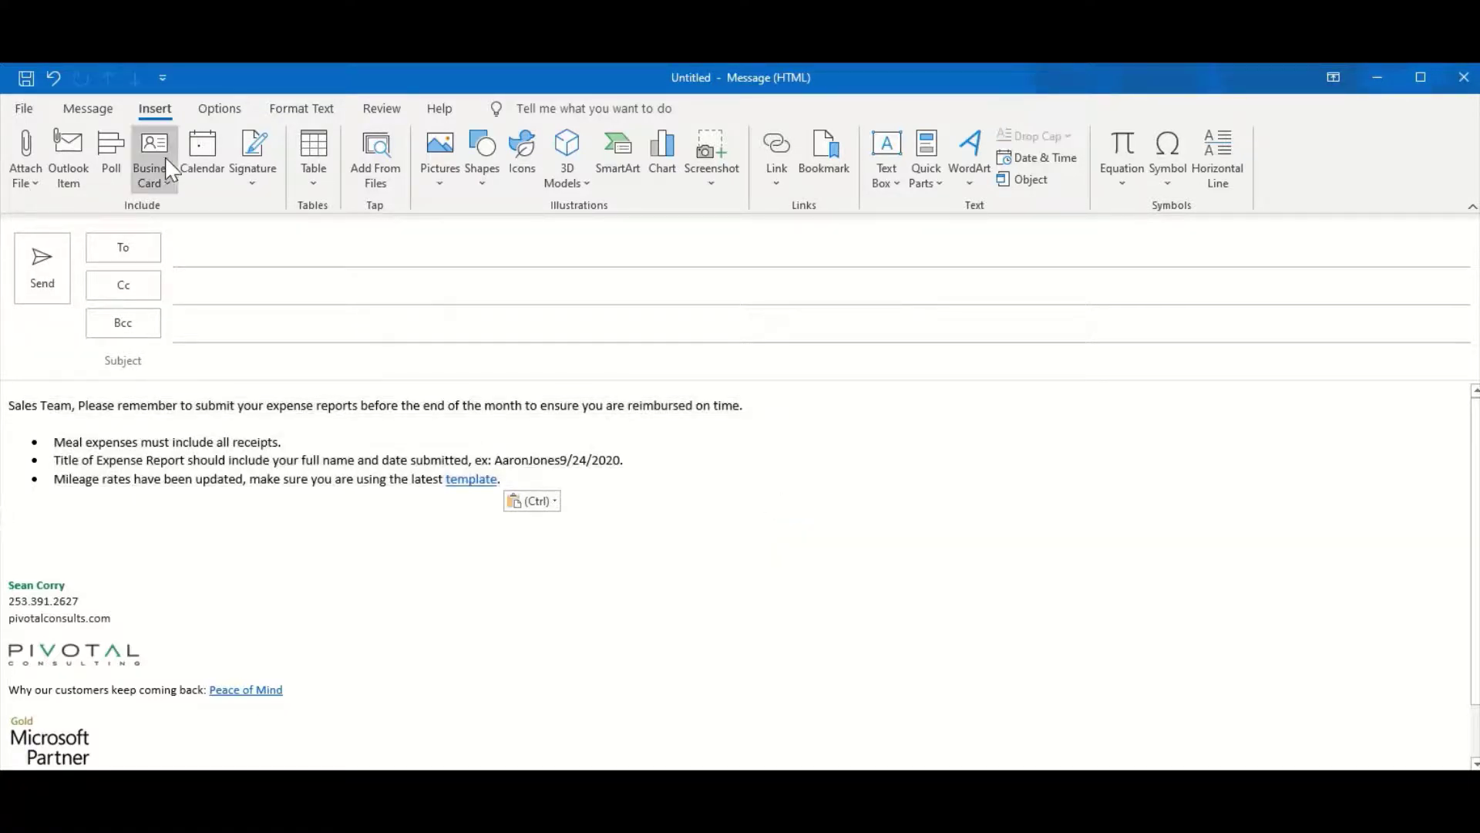
pyautogui.click(928, 182)
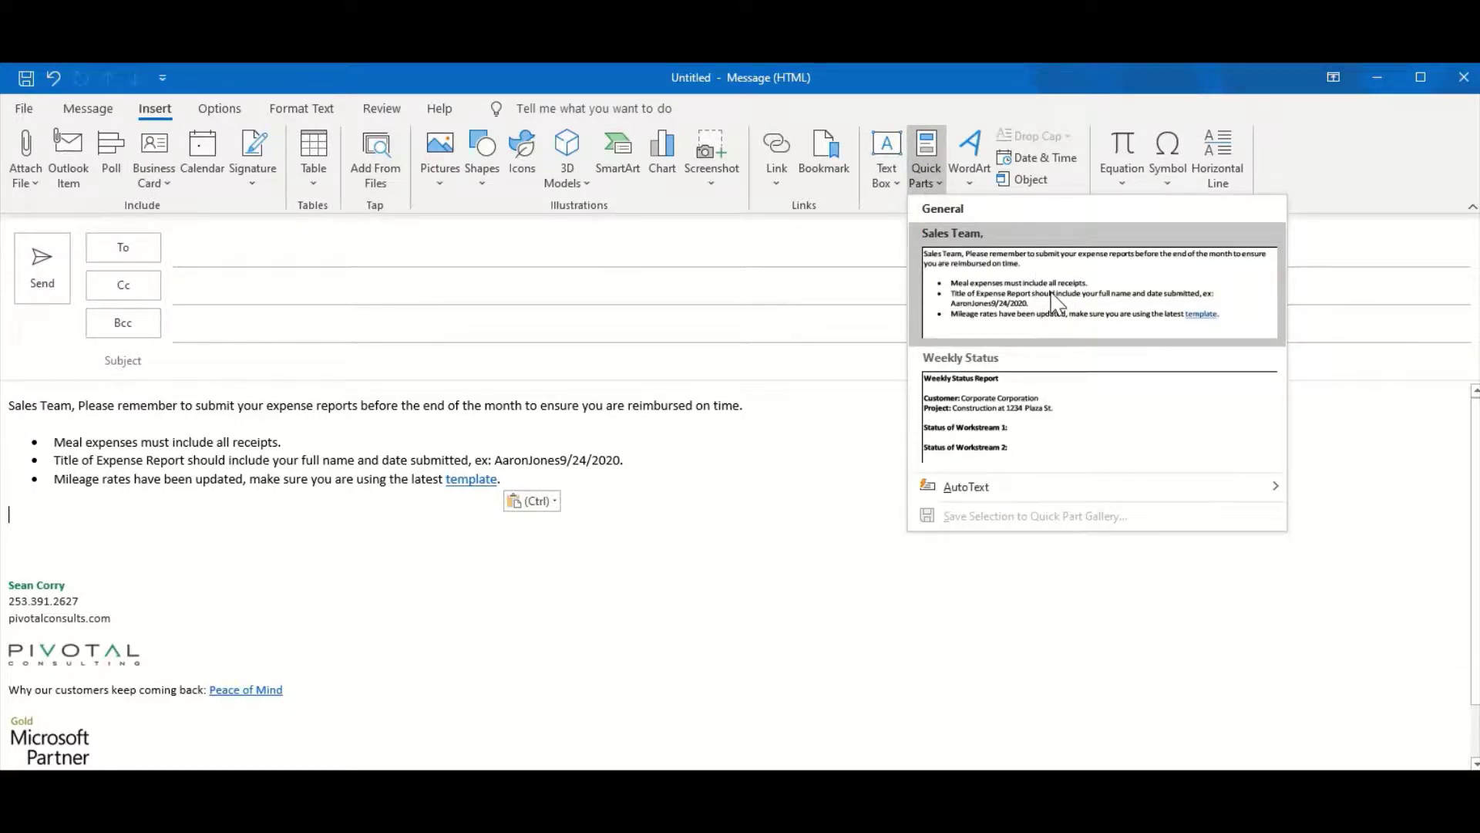
pyautogui.click(1053, 299)
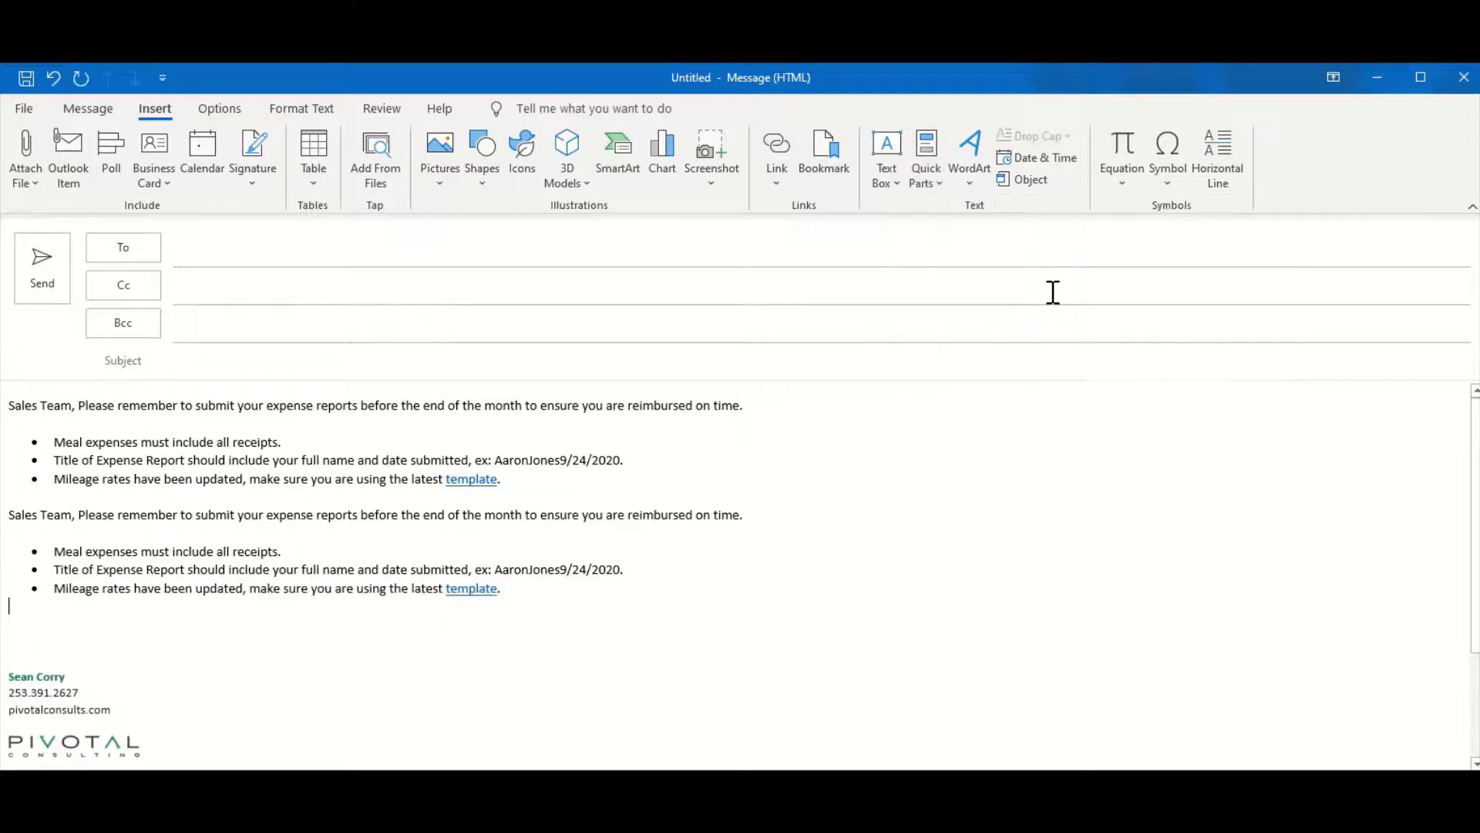
# Delete the Sales Team text and reinsert it by typing 'Sales' and accepting AutoText
pyautogui.moveTo(531, 602); pyautogui.dragTo(9, 397)
pyautogui.press('Delete')
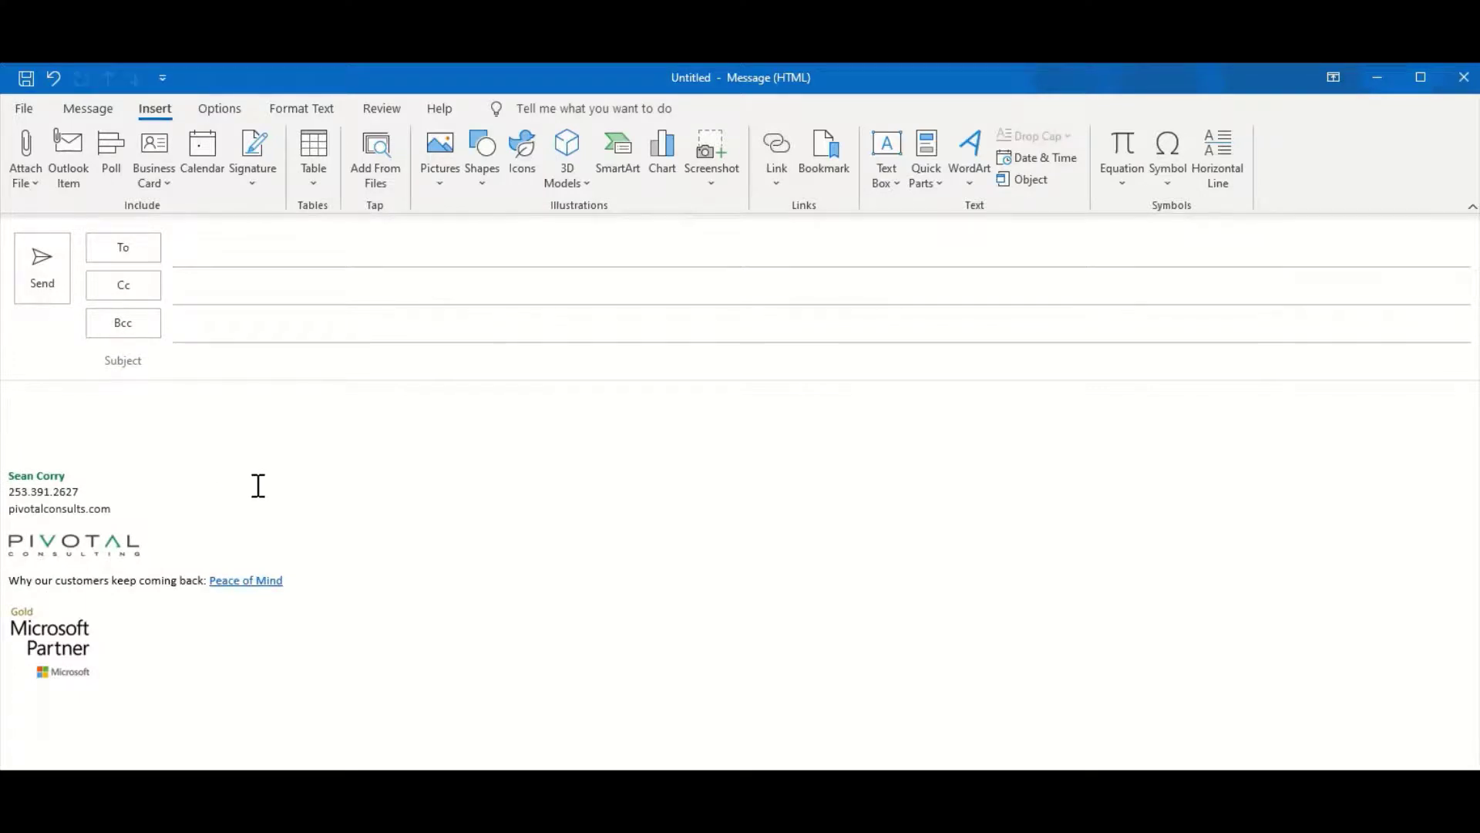
pyautogui.press('Delete')
pyautogui.write('Sales')
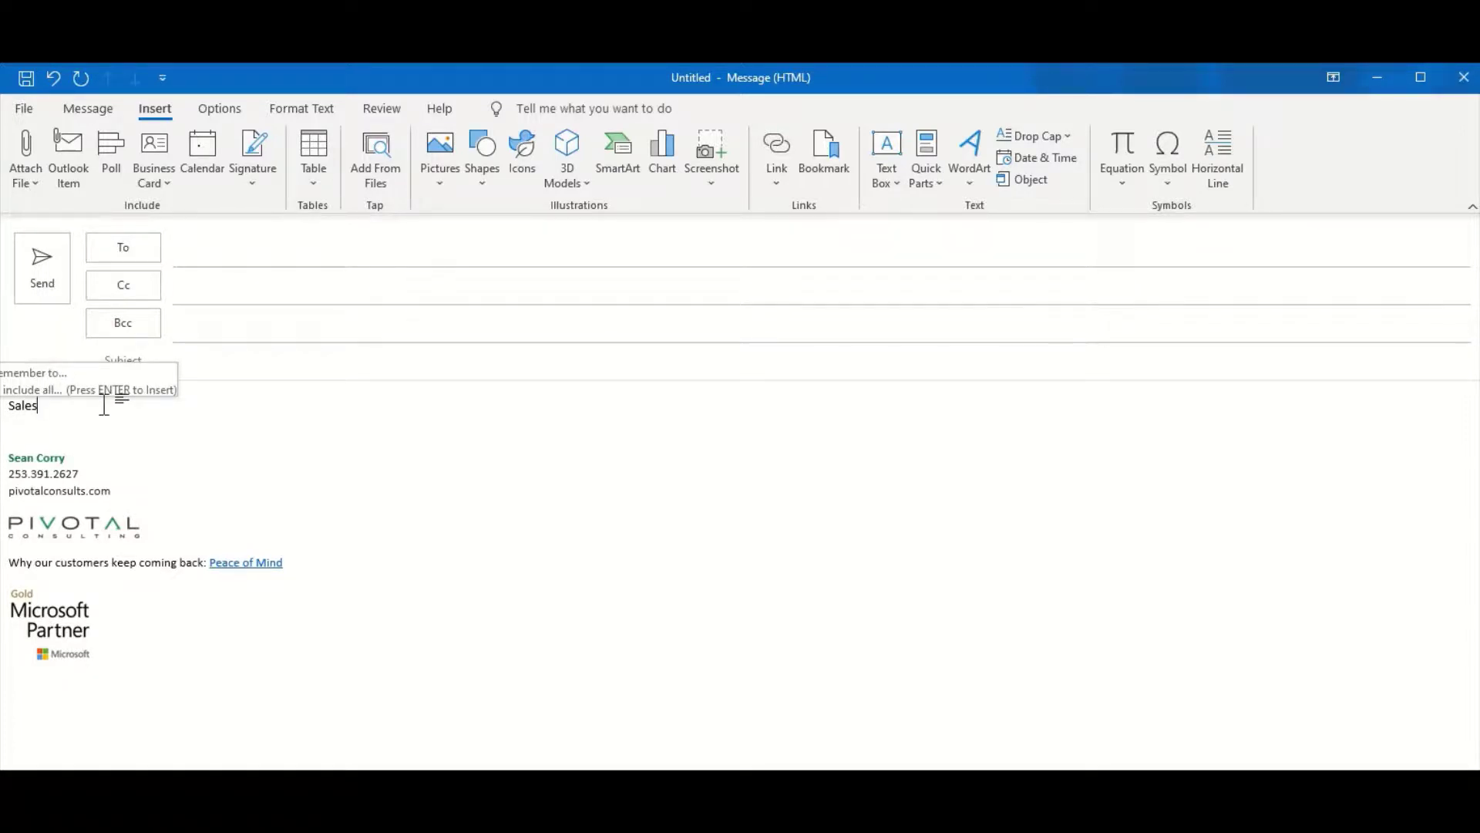
pyautogui.press('Return')
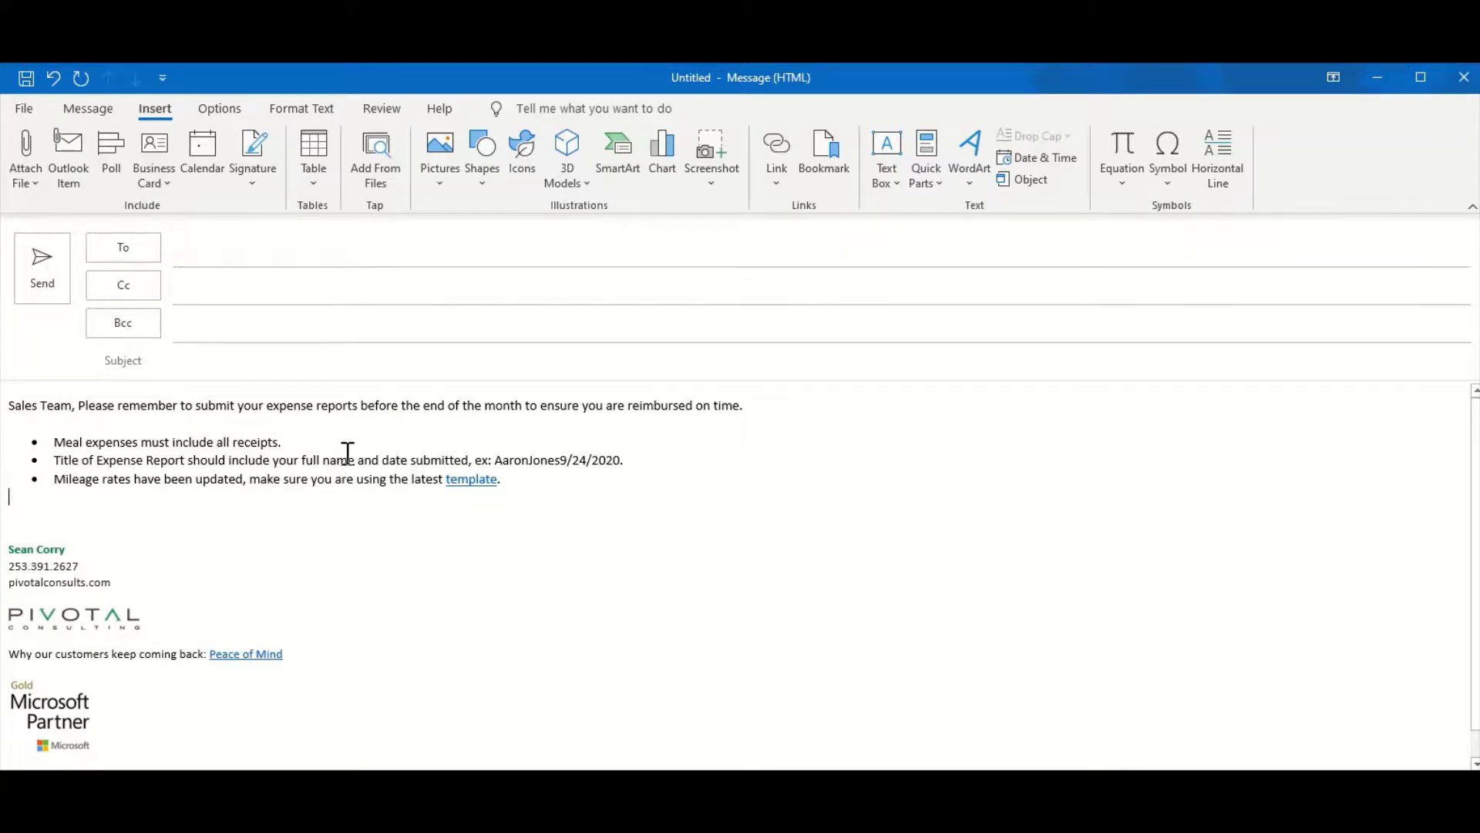
# Replace it with the Weekly Status Report Quick Part via the 'Weekl' AutoText suggestion
pyautogui.moveTo(516, 489); pyautogui.dragTo(7, 401)
pyautogui.press('BackSpace')
pyautogui.write('Weekl')
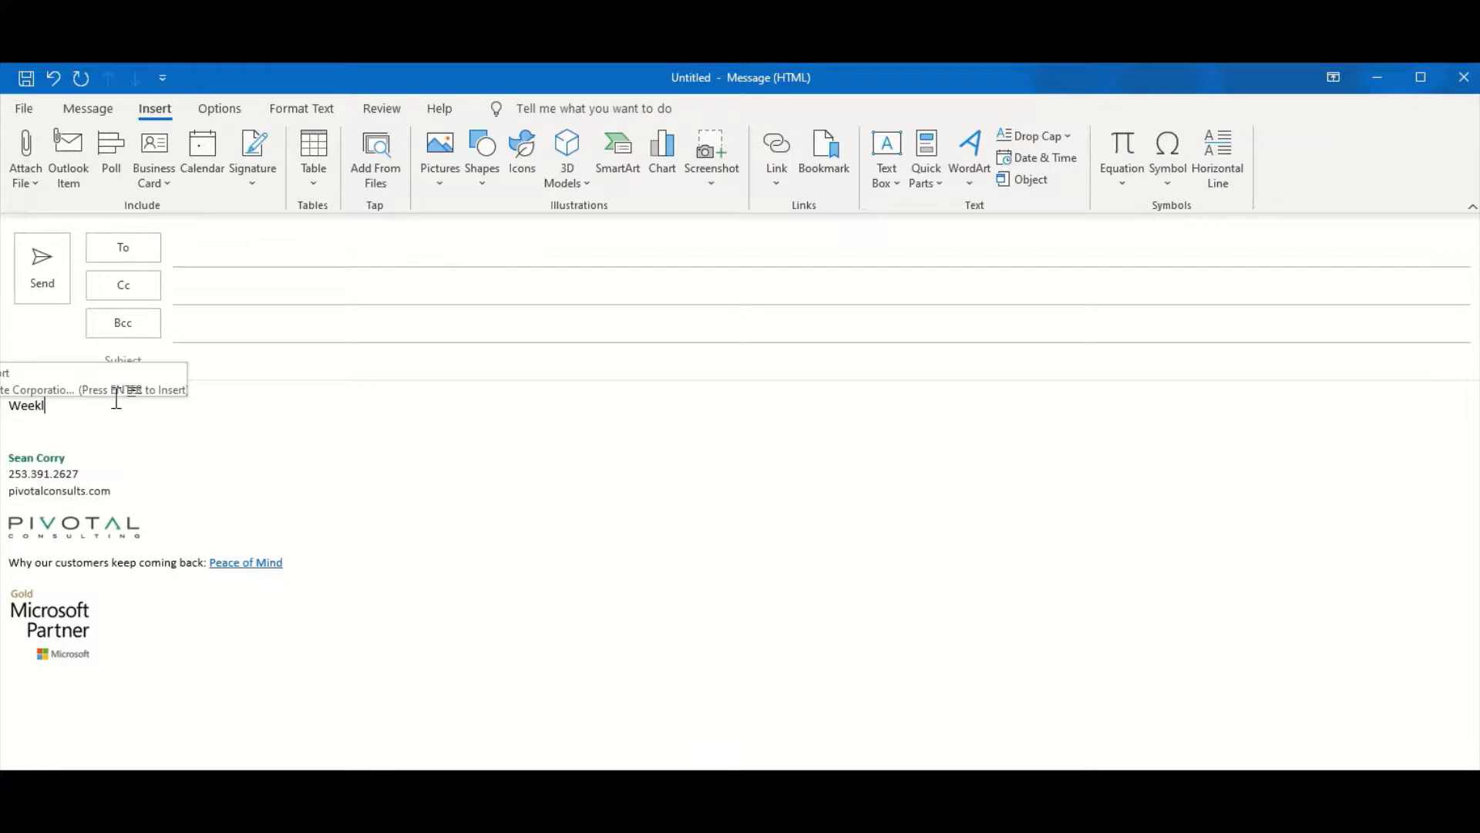
pyautogui.press('Return')
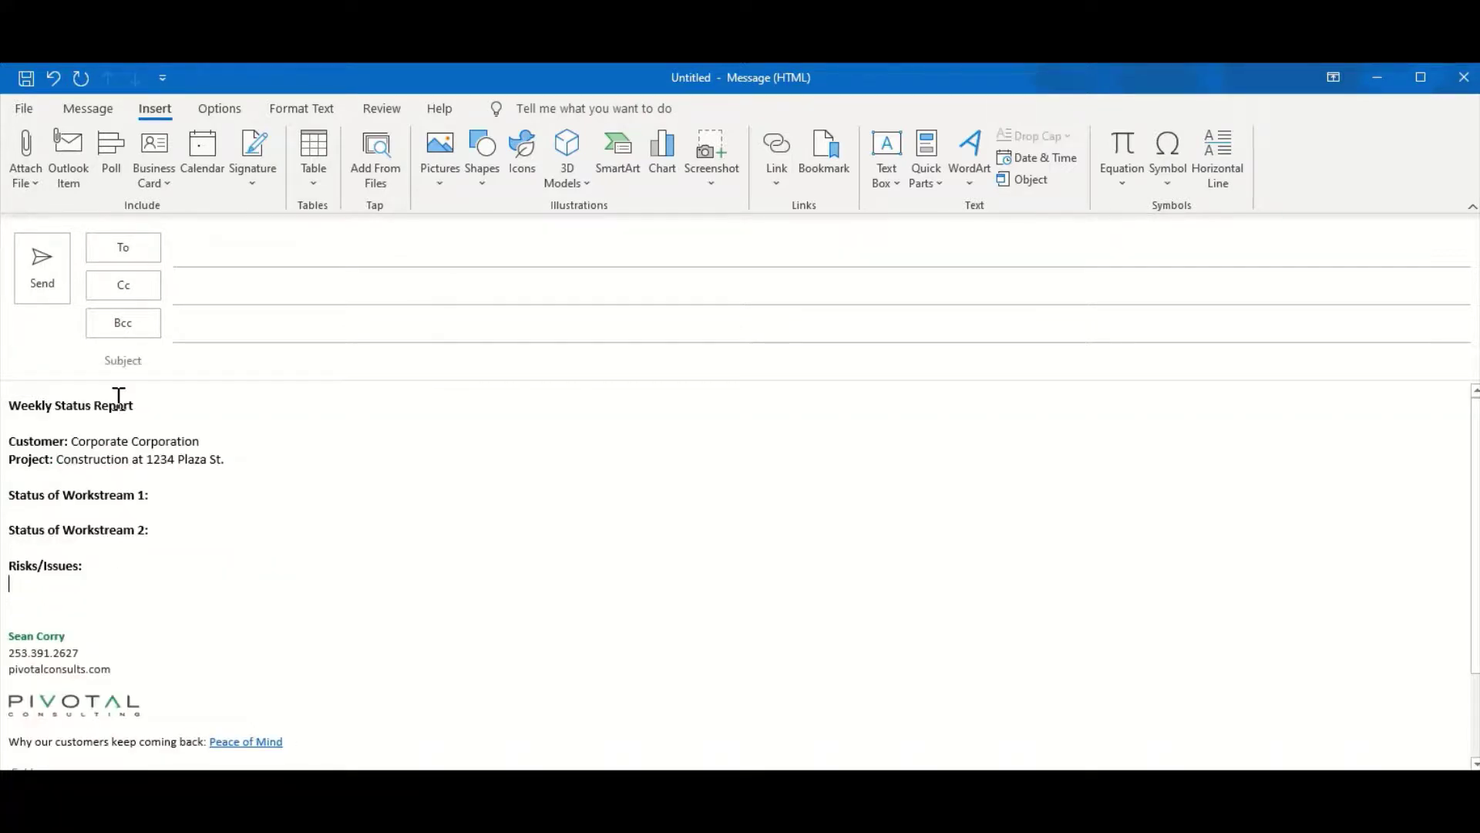
pyautogui.click(183, 495)
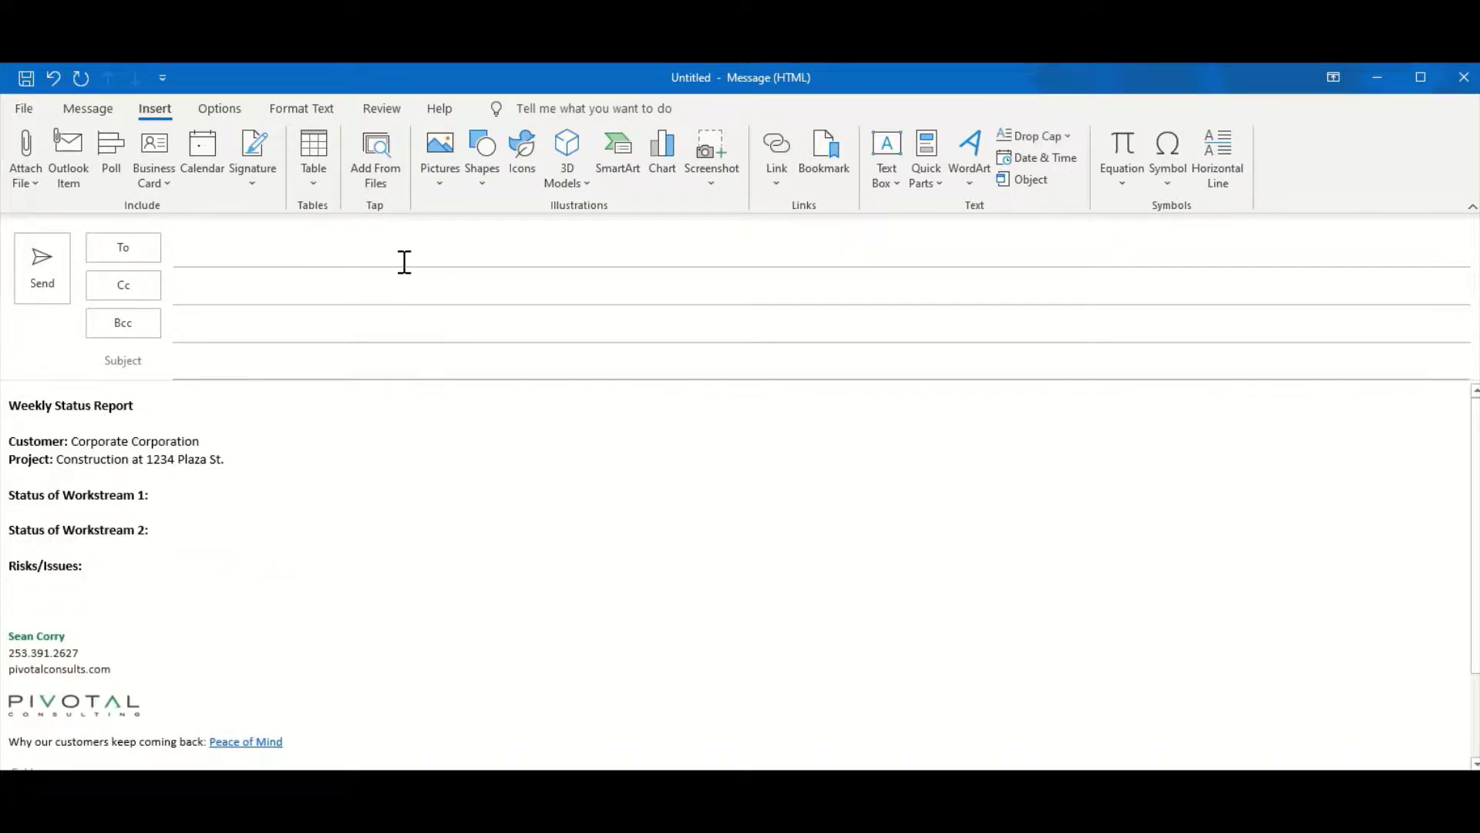
# Show Insights next to the Product demos email and scroll through its focus time and follow-up suggestions
pyautogui.click(287, 241)
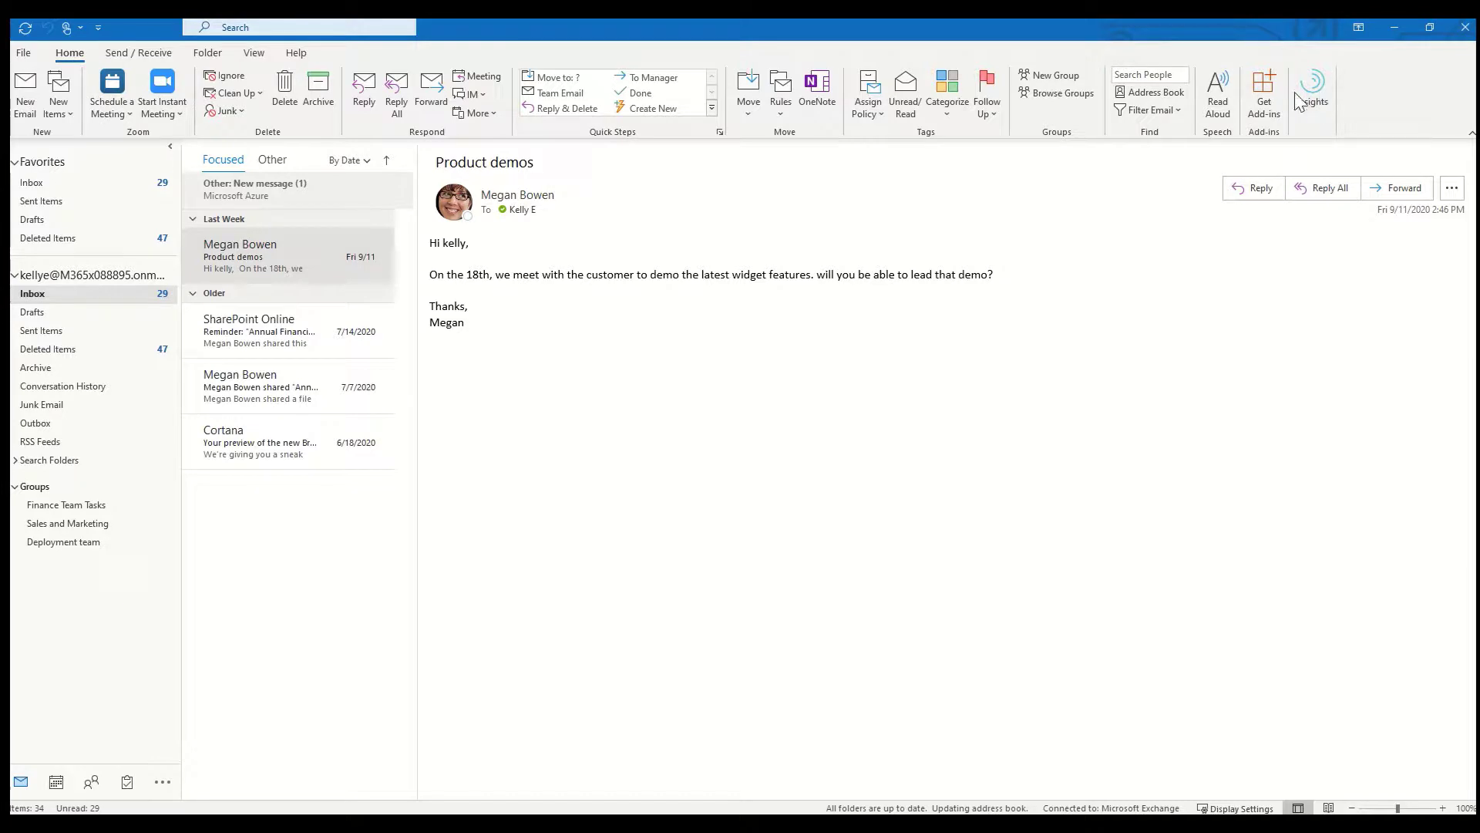
pyautogui.click(1317, 107)
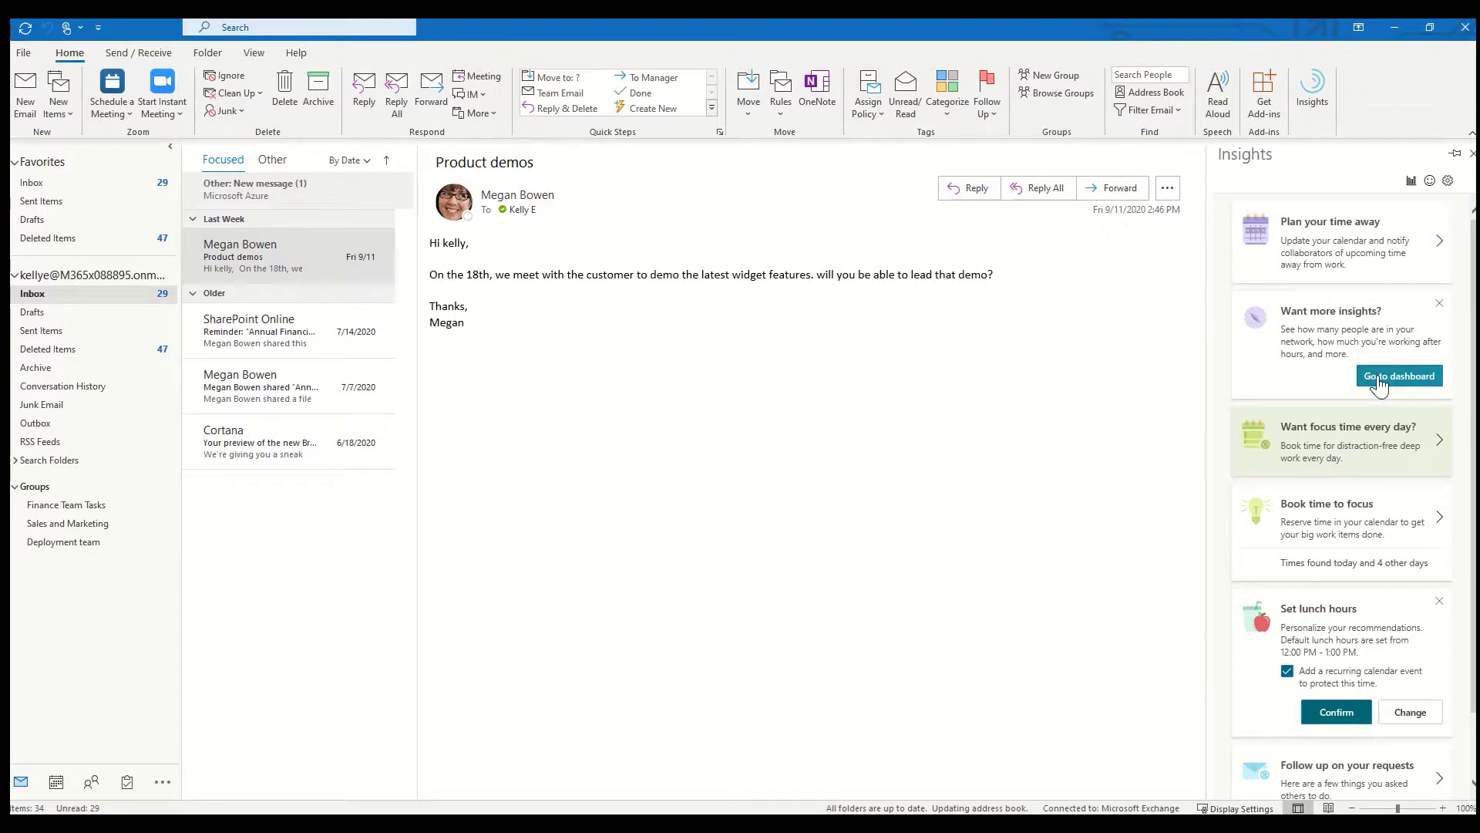
pyautogui.scroll(-1, 1379, 385)
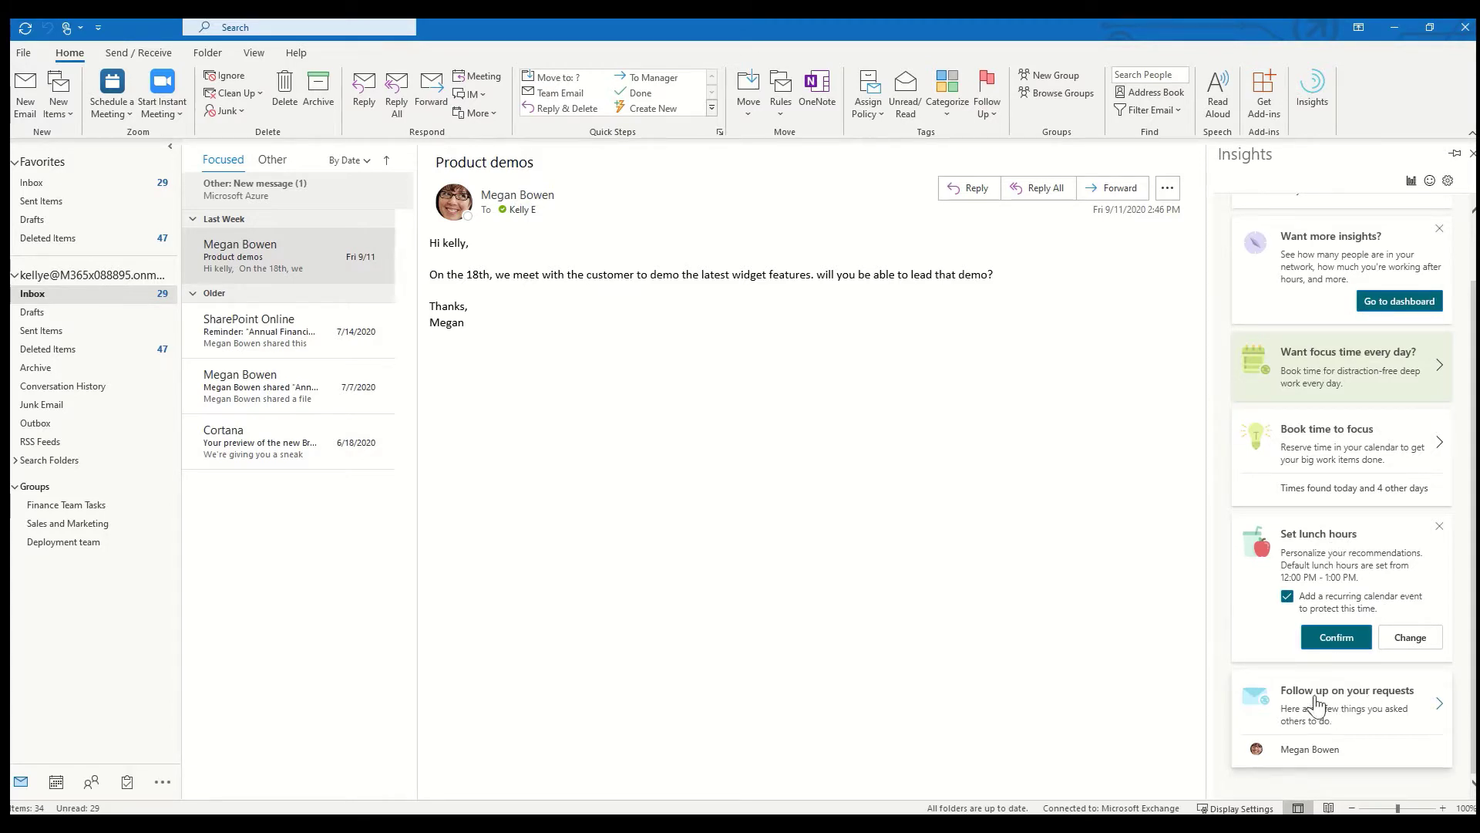
pyautogui.click(1346, 703)
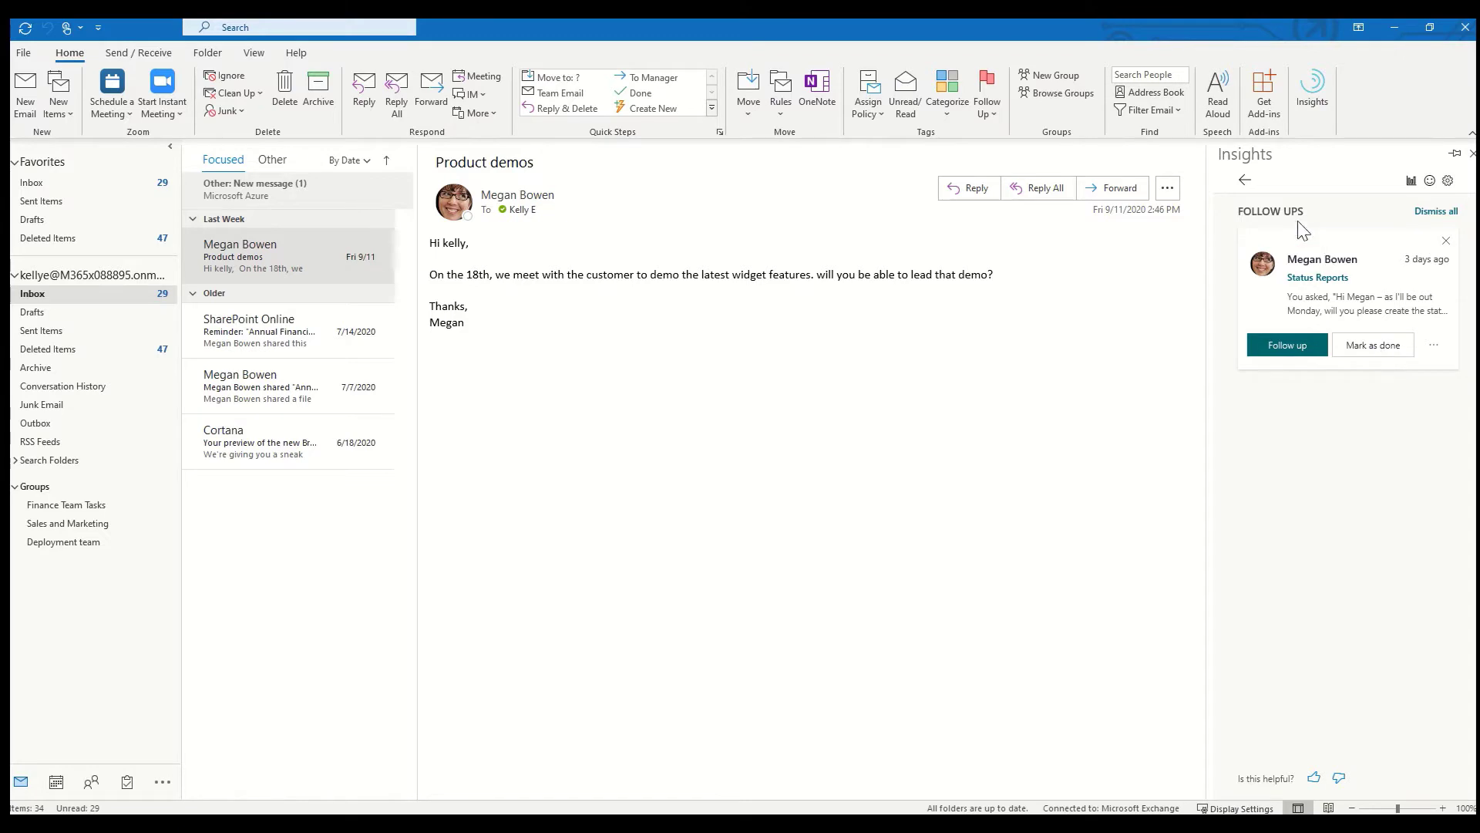
pyautogui.click(1245, 180)
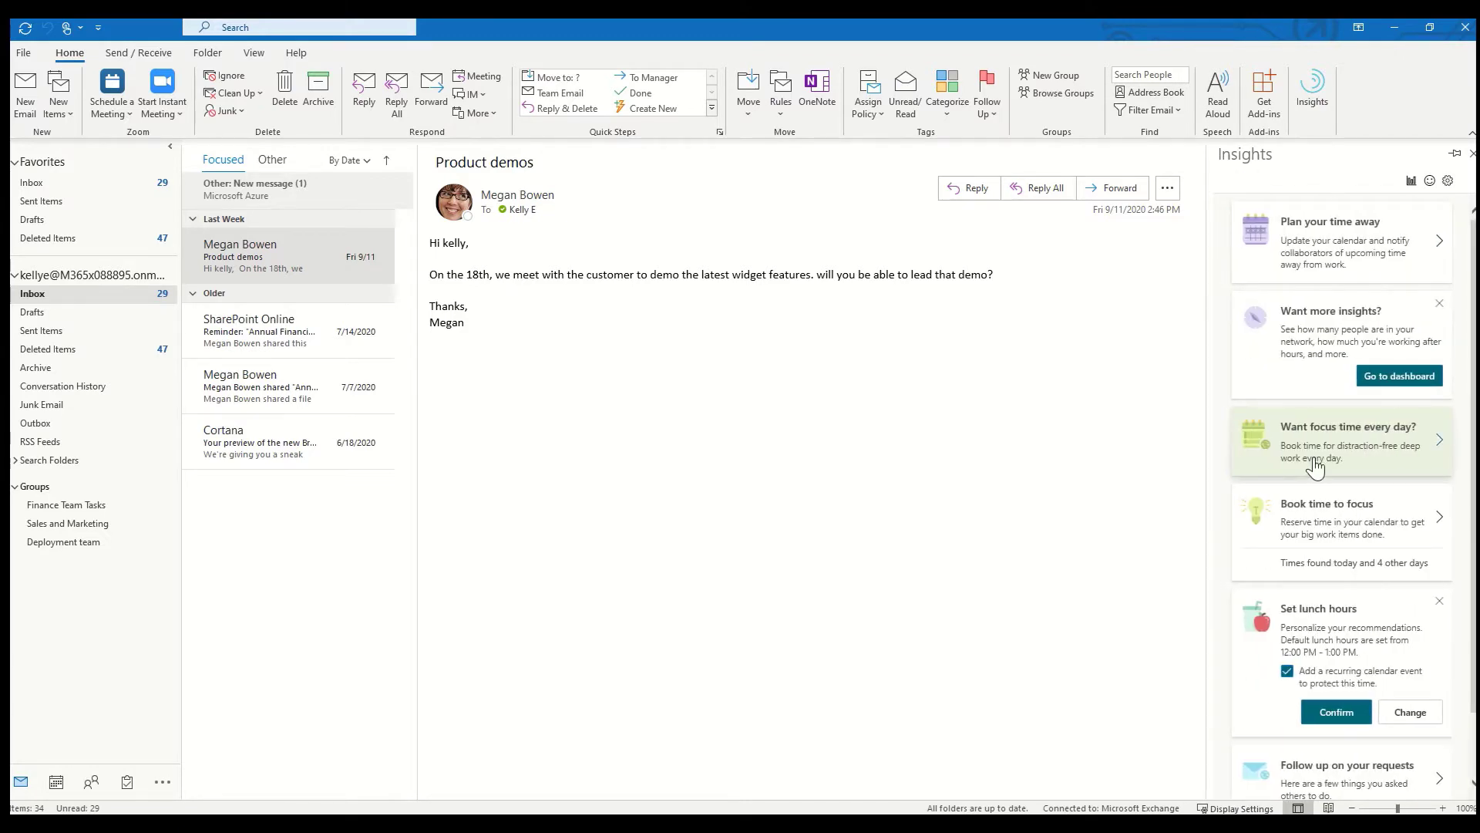